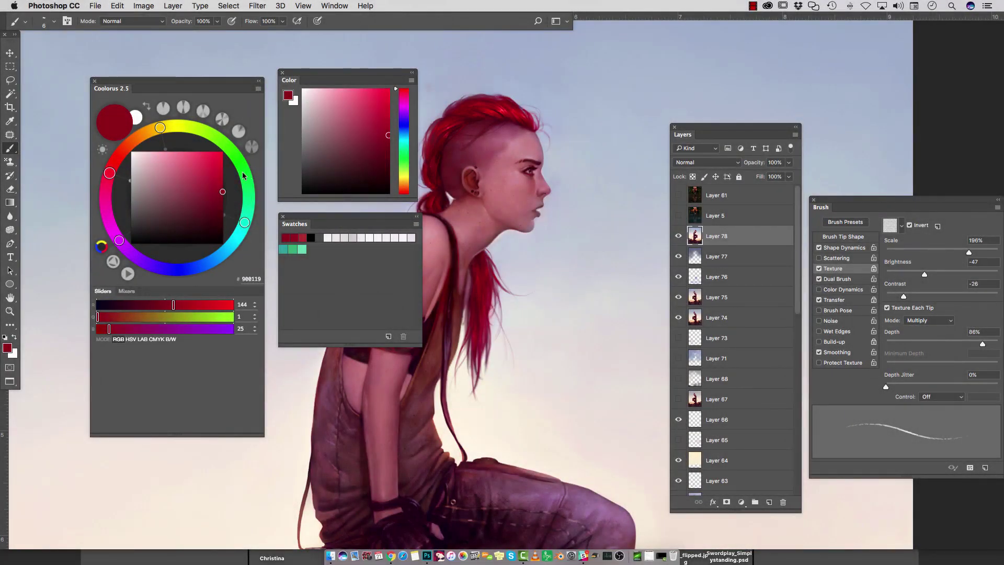
- Close the Swatches panel and then the Color panel, keeping the Coolorus 2.5 panel open
left_click(283, 218)
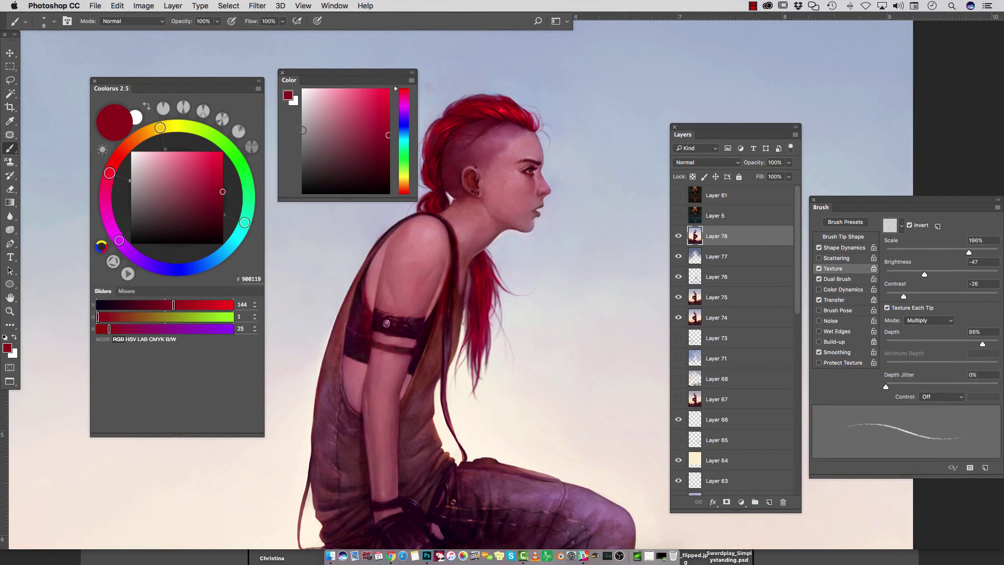
left_click(283, 73)
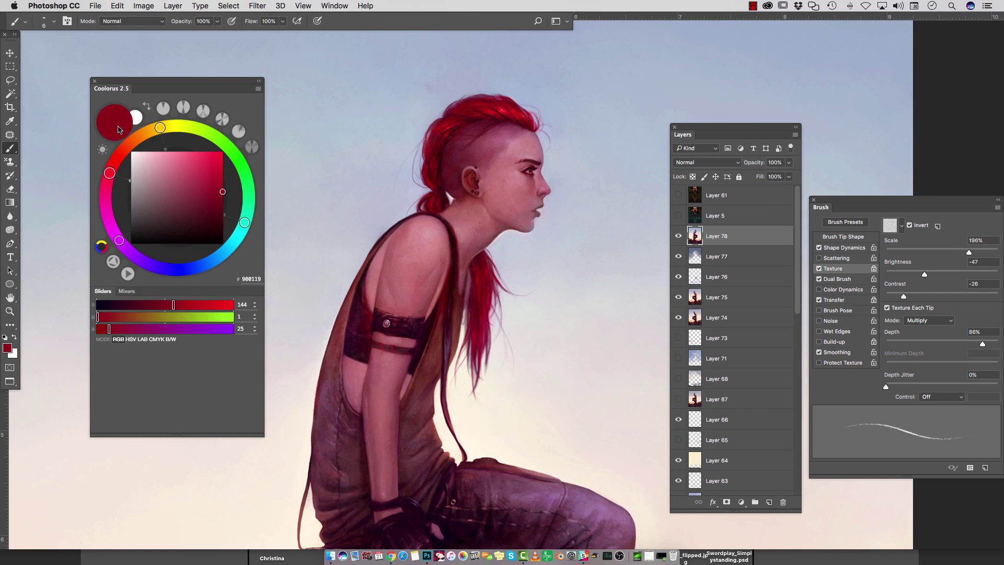
- Make the background swatch active, test the colour swap, and drag the hue ring to green #4DC20E
left_click(136, 119)
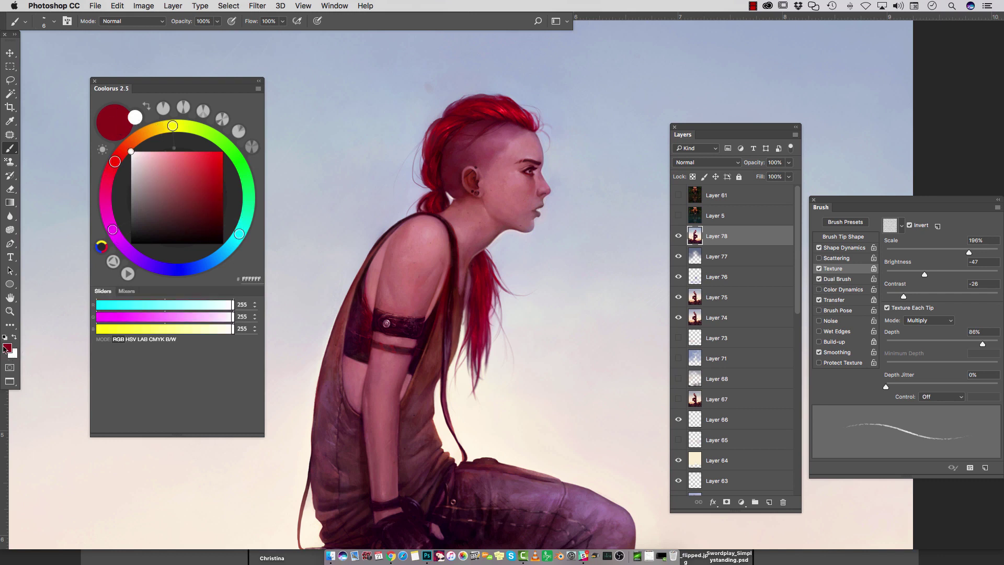
left_click(148, 108)
left_click(148, 107)
left_click_drag(206, 198, 216, 174)
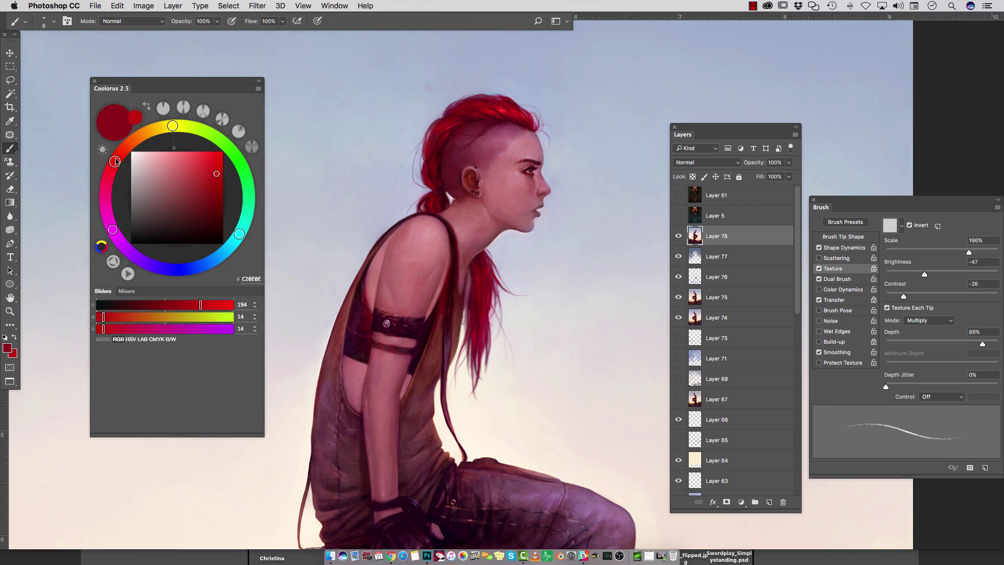
mouse_move(116, 161)
left_mouse_down()
mouse_move(181, 119)
mouse_move(249, 178)
mouse_move(215, 259)
mouse_move(107, 201)
mouse_move(199, 128)
mouse_move(245, 175)
mouse_move(162, 268)
mouse_move(223, 248)
mouse_move(142, 134)
mouse_move(217, 258)
mouse_move(249, 192)
mouse_move(148, 266)
mouse_move(121, 242)
mouse_move(181, 271)
mouse_move(219, 257)
mouse_move(250, 202)
left_mouse_up()
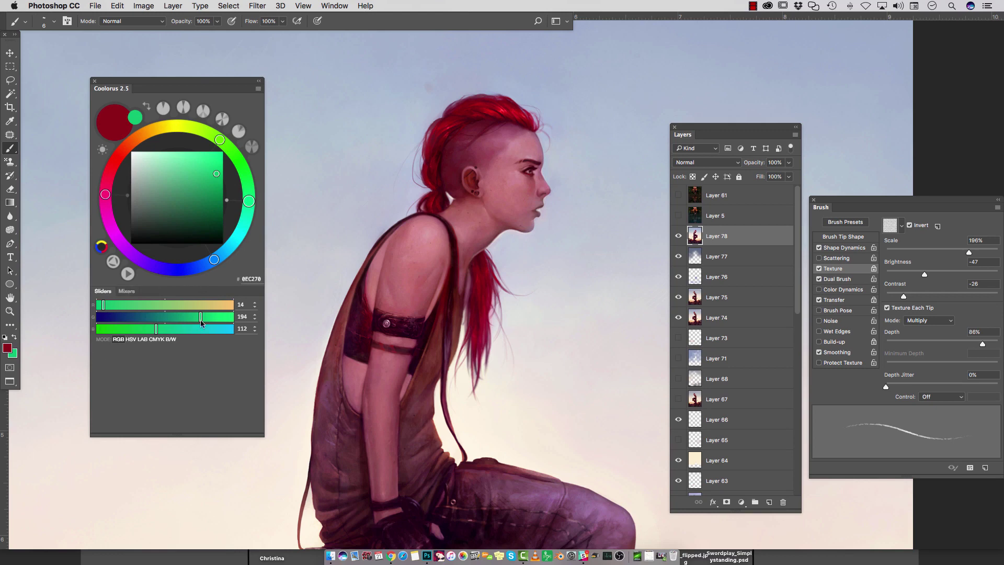
mouse_move(244, 202)
left_mouse_down()
mouse_move(249, 178)
mouse_move(223, 142)
left_mouse_up()
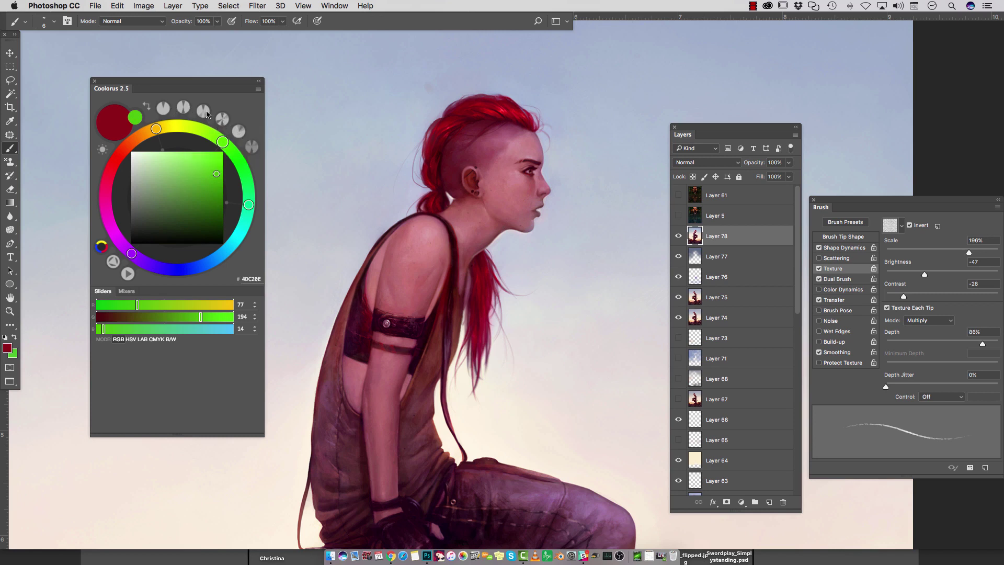
- Cycle the Coolorus harmony schemes: off, complementary, triad, four-colour and accented analogic
left_click(164, 109)
left_click(185, 110)
left_click(207, 112)
left_click(222, 119)
left_click(244, 132)
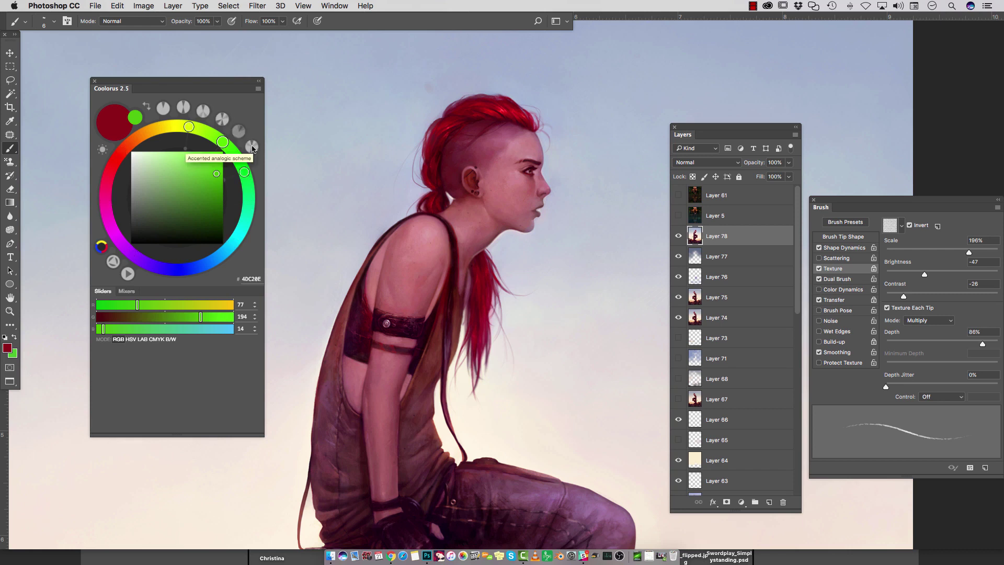
left_click(250, 141)
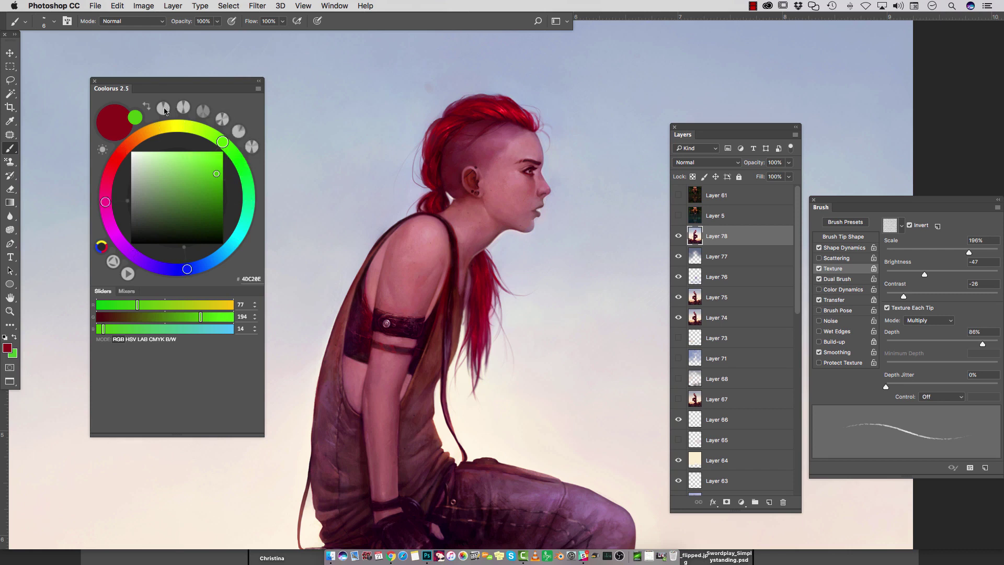
- Set the wheel to the triad harmony and pick the 54 px textured brush preset
left_click(181, 114)
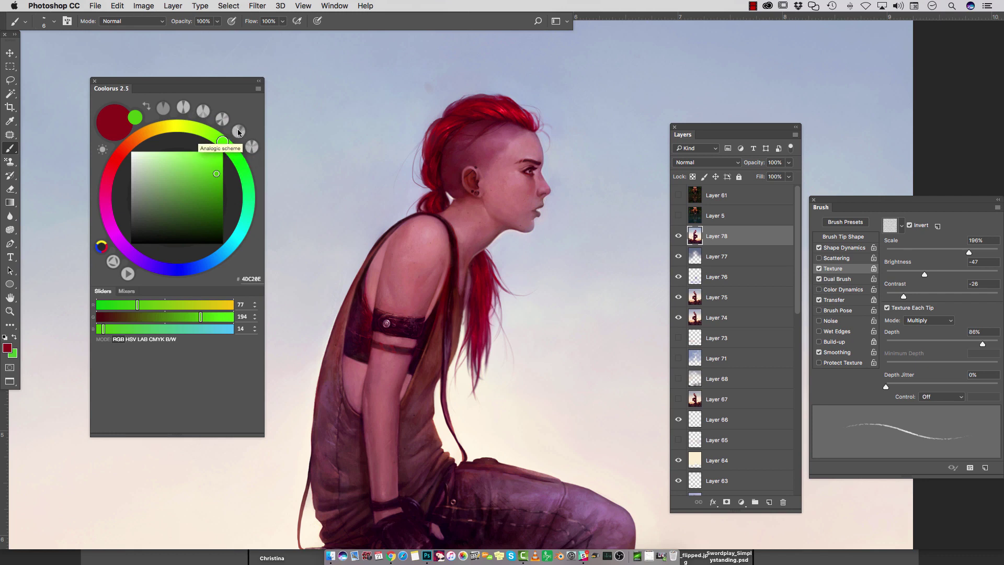
left_click(184, 108)
left_click(204, 111)
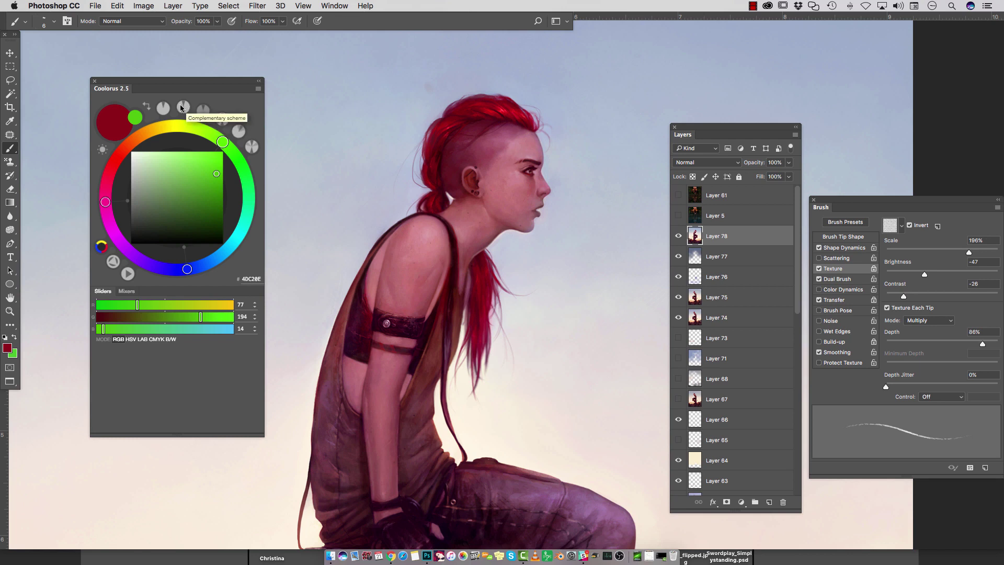
left_click(165, 110)
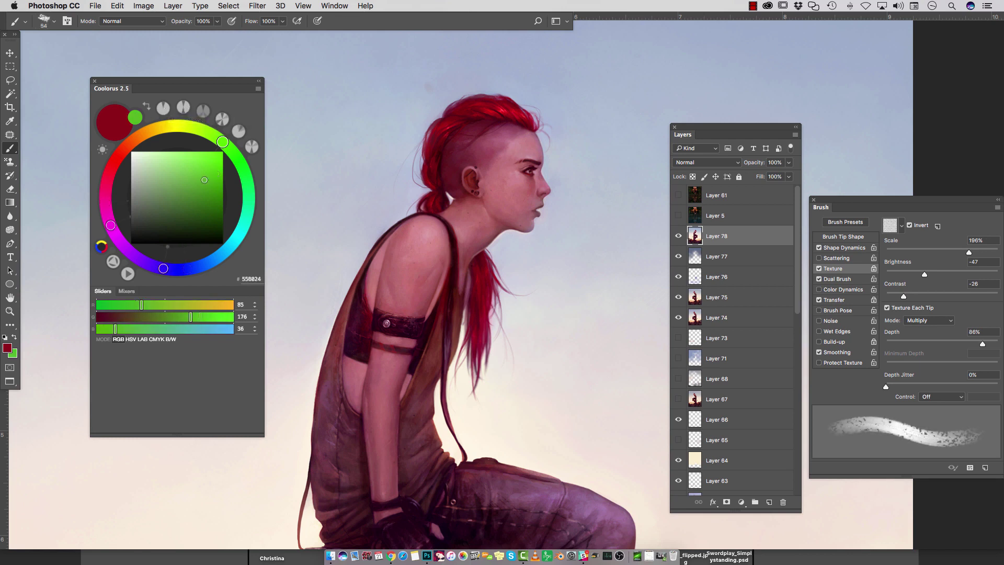
- Activate the dark red foreground, lock luminosity, and paint a red test dab
left_click(117, 129)
left_click(104, 151)
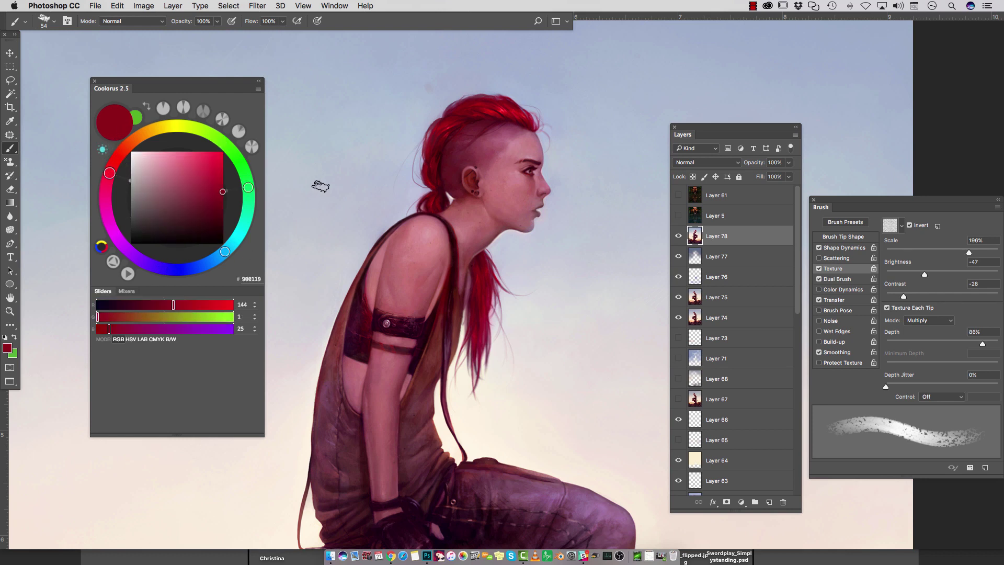
mouse_move(320, 186)
left_mouse_down()
mouse_move(340, 168)
mouse_move(367, 202)
left_mouse_up()
mouse_move(223, 192)
left_mouse_down()
mouse_move(211, 212)
mouse_move(194, 210)
left_mouse_up()
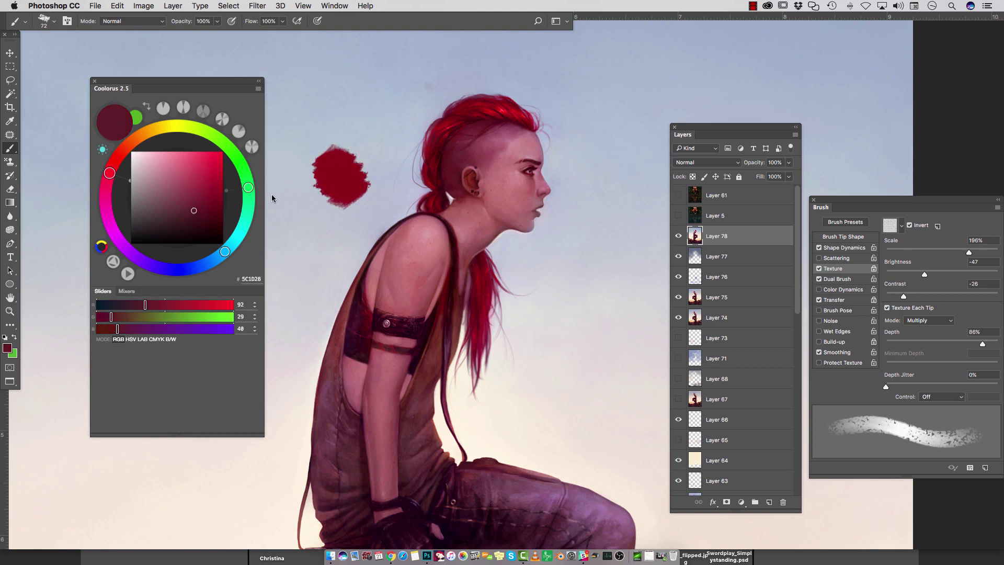
left_click_drag(248, 188, 246, 177)
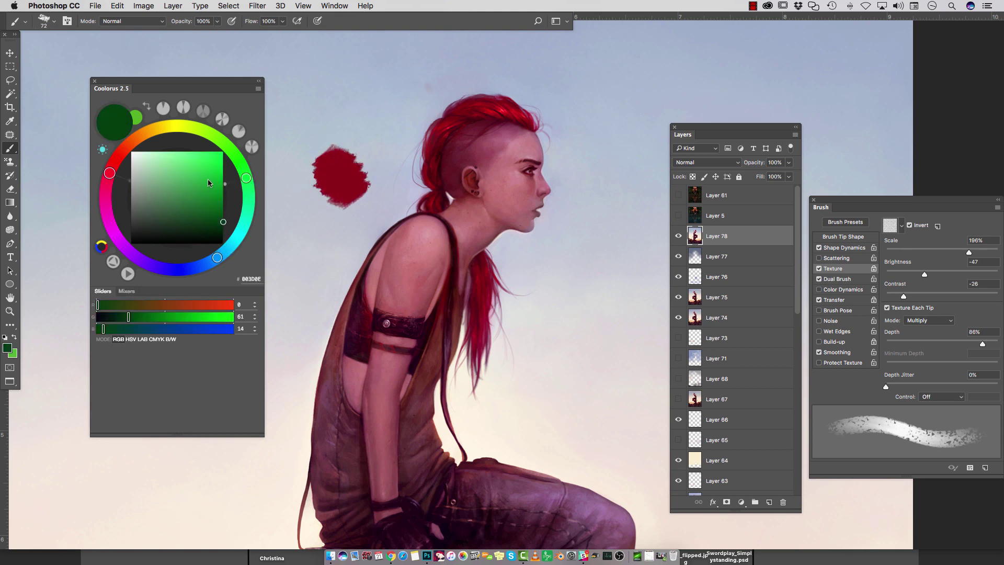
left_click(209, 186)
left_click(337, 168, "alt")
mouse_move(329, 157)
left_mouse_down()
mouse_move(306, 167)
mouse_move(327, 203)
left_mouse_up()
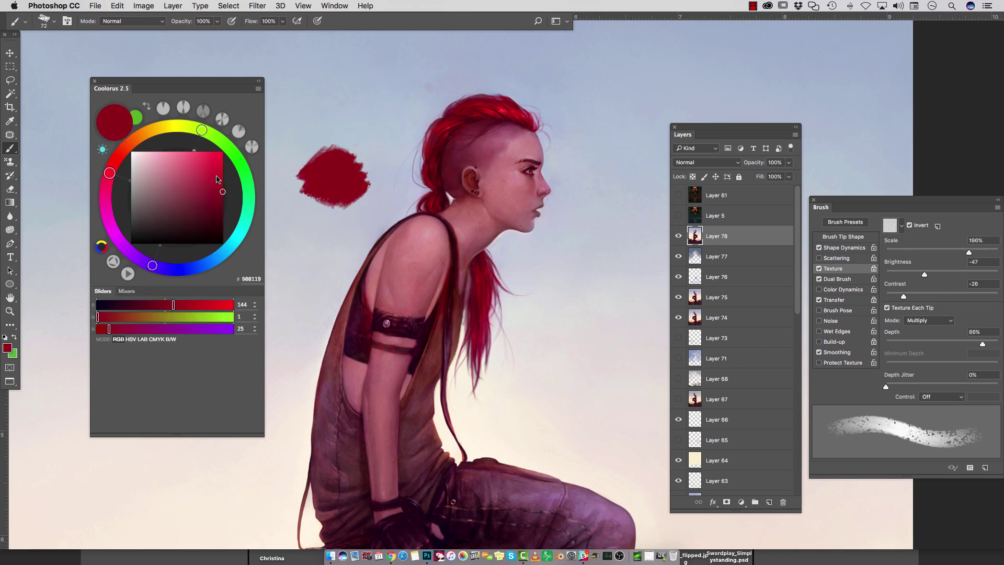
- Rotate the hue and paint purple, olive and magenta test strokes beside the red dab
mouse_move(110, 174)
left_mouse_down()
mouse_move(112, 227)
mouse_move(157, 267)
left_mouse_up()
left_click(204, 180)
mouse_move(314, 180)
left_mouse_down()
mouse_move(295, 196)
mouse_move(302, 211)
mouse_move(363, 208)
left_mouse_up()
mouse_move(157, 267)
left_mouse_down()
mouse_move(250, 238)
mouse_move(253, 193)
mouse_move(231, 149)
mouse_move(168, 126)
left_mouse_up()
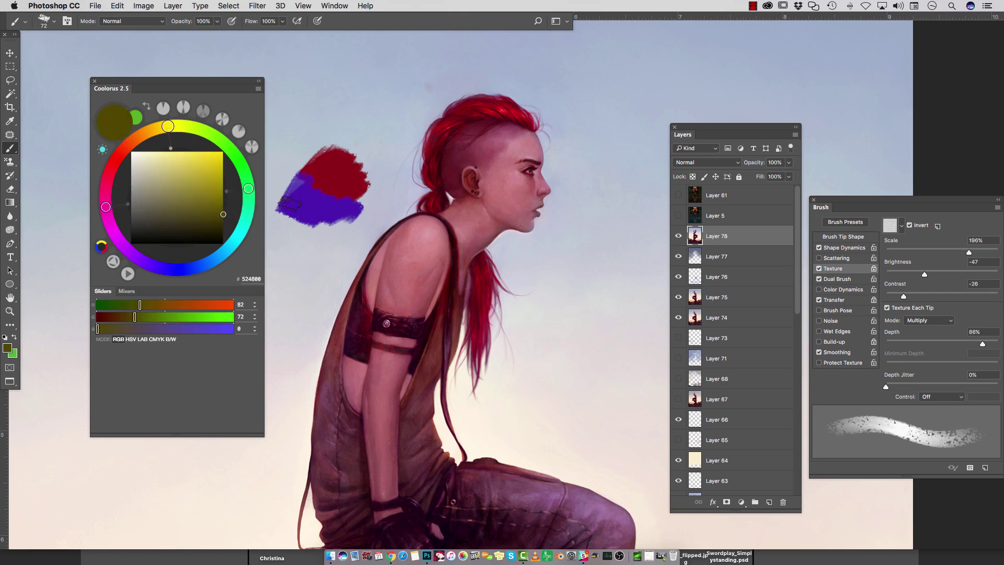
mouse_move(297, 171)
left_mouse_down()
mouse_move(285, 188)
mouse_move(311, 140)
left_mouse_up()
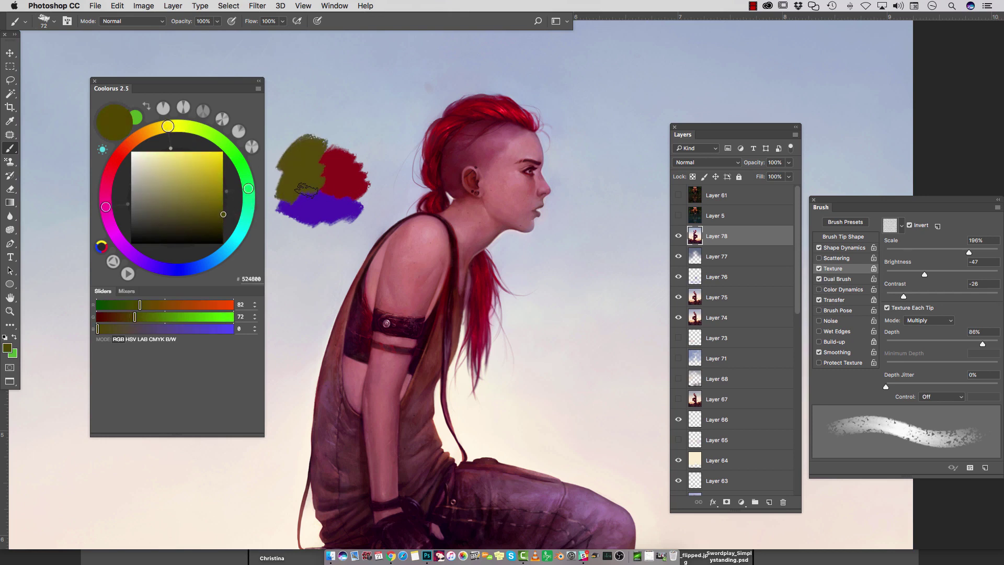
left_click(116, 161)
left_click_drag(115, 161, 105, 195)
mouse_move(278, 206)
left_mouse_down()
mouse_move(314, 230)
mouse_move(361, 220)
left_mouse_up()
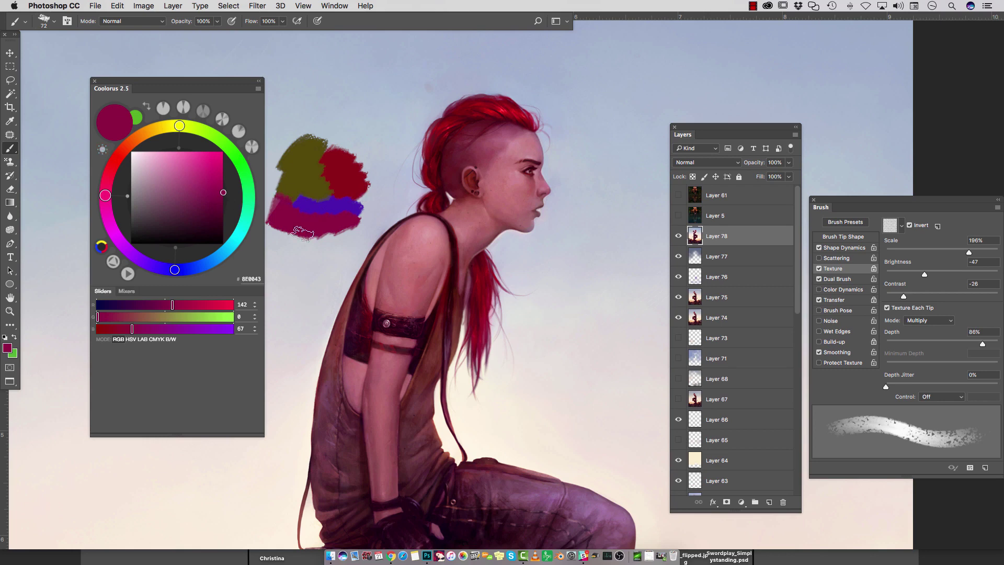
- Paint light green, blue and magenta patches, then step backward to the red dab
mouse_move(104, 203)
left_mouse_down()
mouse_move(133, 238)
mouse_move(215, 225)
mouse_move(220, 198)
mouse_move(249, 196)
left_mouse_up()
mouse_move(300, 128)
left_mouse_down()
mouse_move(293, 150)
mouse_move(311, 157)
mouse_move(314, 144)
left_mouse_up()
left_click_drag(249, 195, 247, 183)
mouse_move(293, 220)
left_mouse_down()
mouse_move(376, 210)
mouse_move(324, 233)
left_mouse_up()
mouse_move(191, 268)
left_mouse_down()
mouse_move(150, 264)
mouse_move(108, 206)
left_mouse_up()
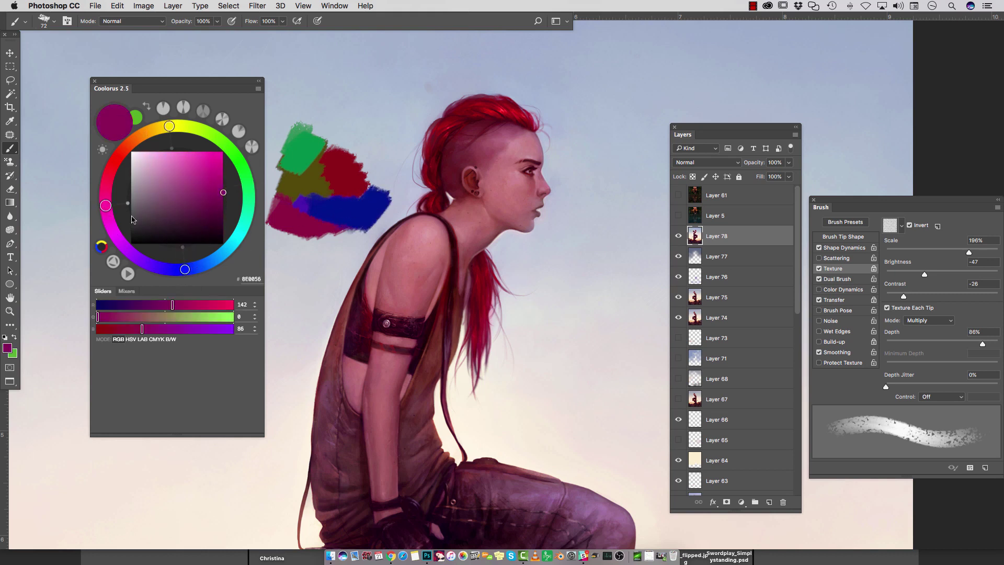
mouse_move(324, 233)
left_mouse_down()
mouse_move(361, 233)
mouse_move(316, 252)
mouse_move(296, 246)
mouse_move(275, 259)
left_mouse_up()
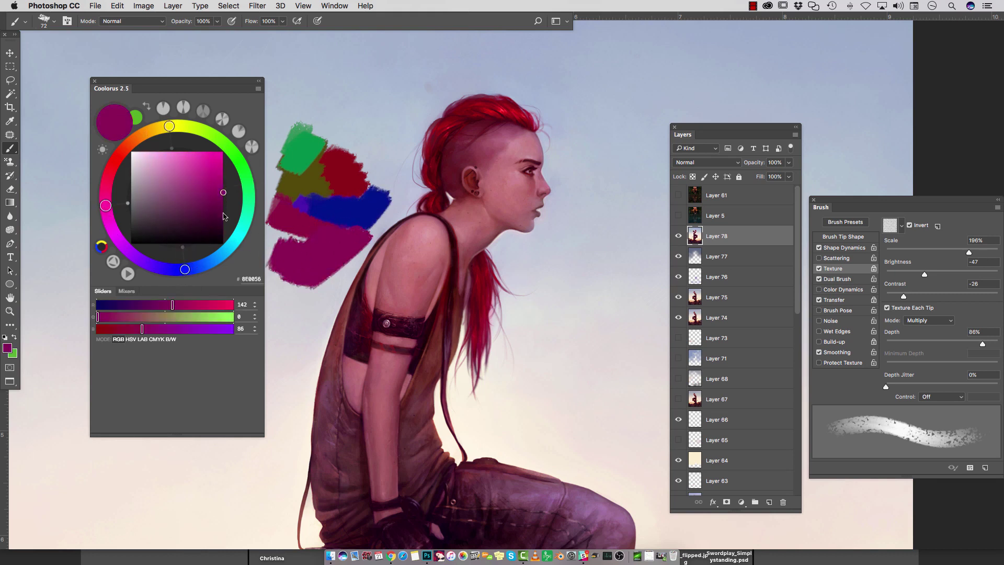
left_click(103, 152)
key("super+alt+z")
key("super+alt+z")
key("super+alt+z")
key("super+alt+z")
key("super+alt+z")
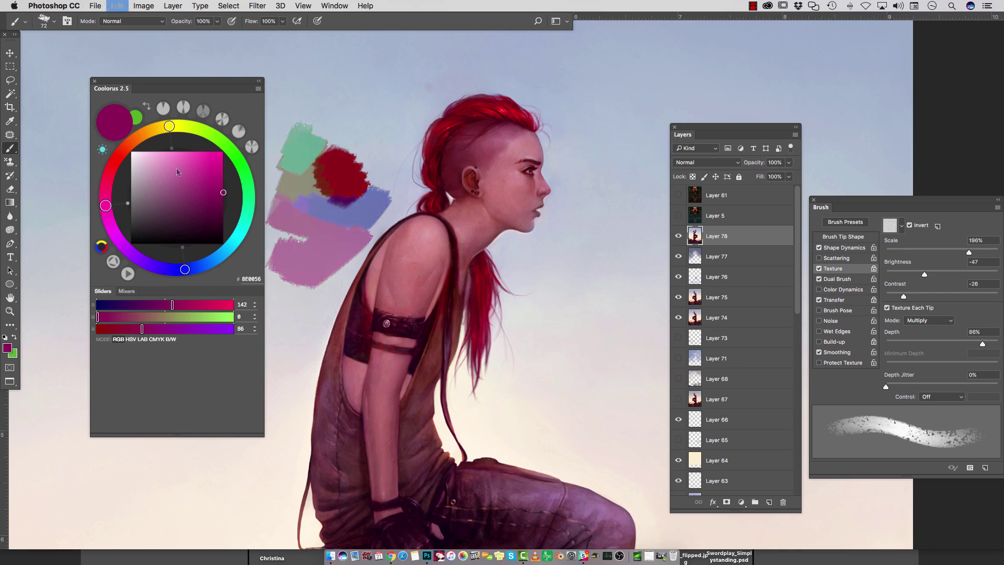
- Toggle the Coolorus wheel's colour model back and forth, ending on the RYB hue arrangement
left_click(100, 248)
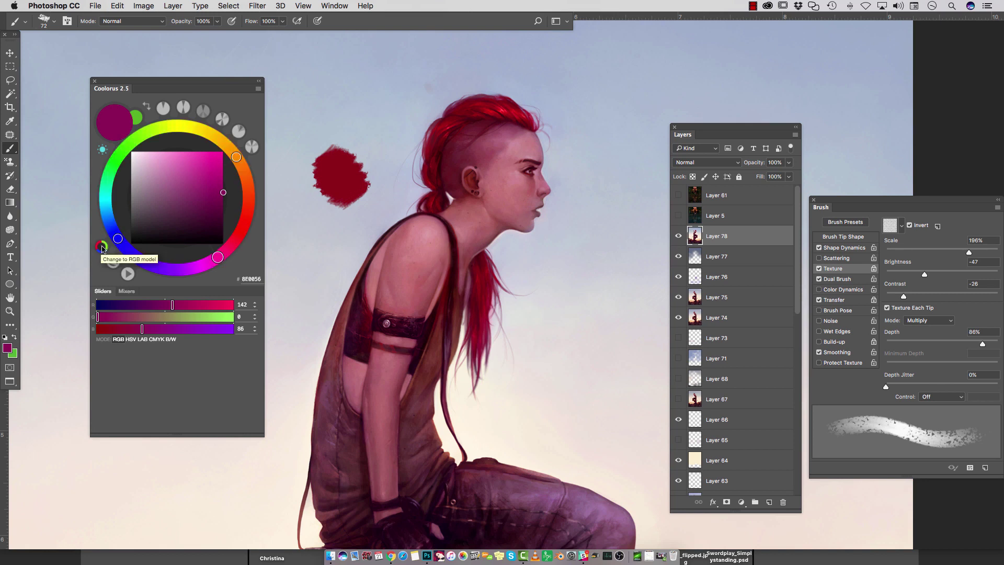
left_click(103, 248)
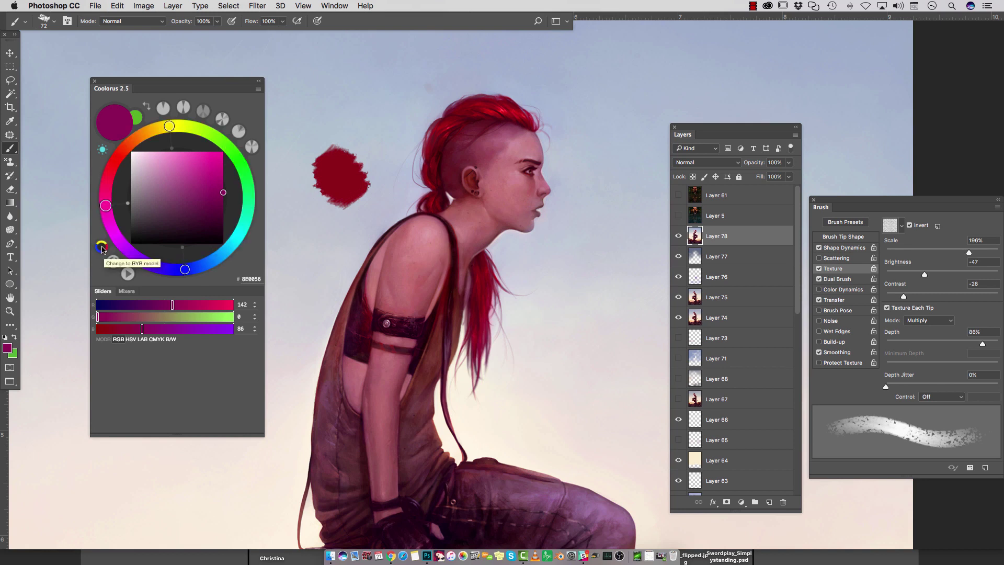
left_click(102, 250)
left_click(103, 249)
left_click(102, 249)
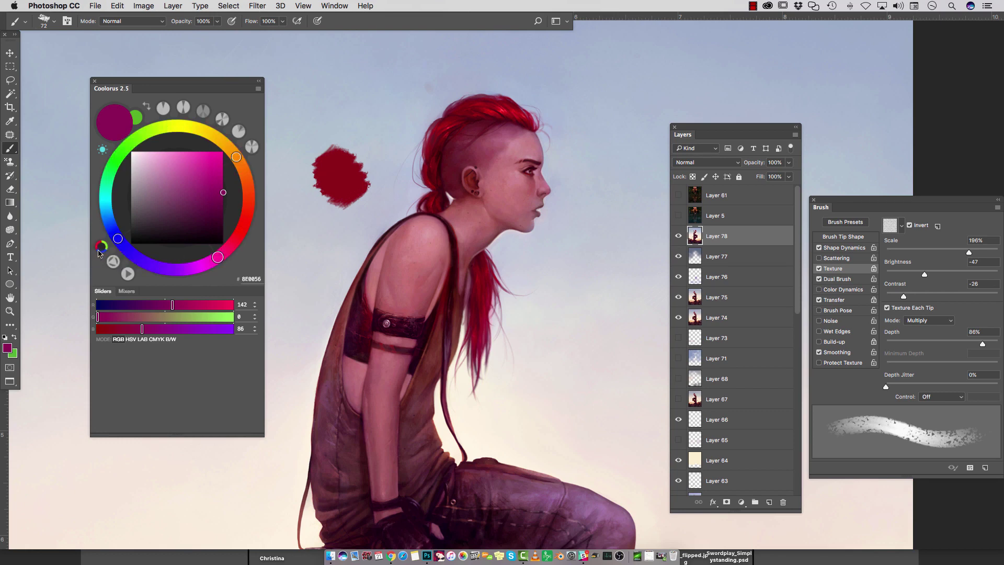
left_click(99, 251)
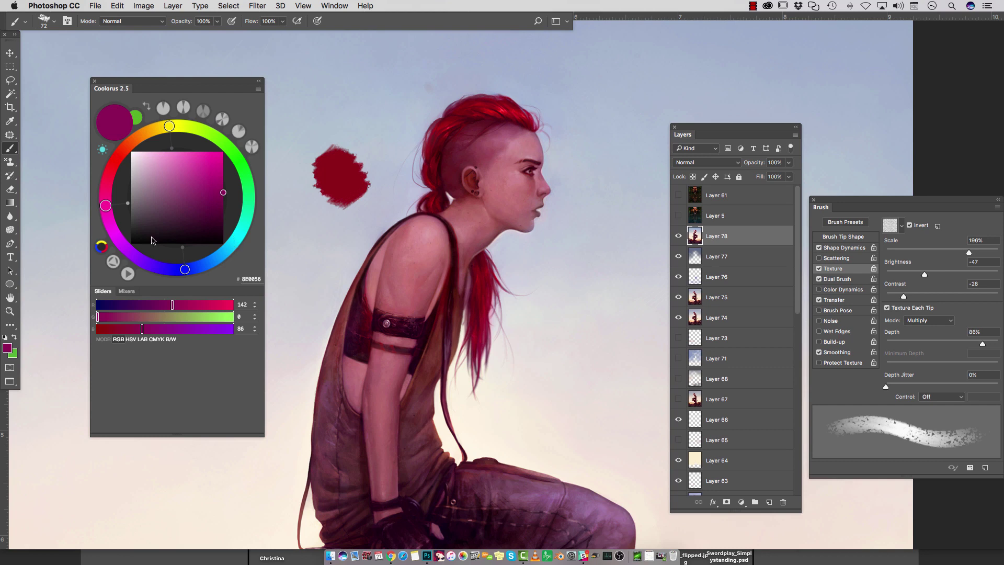
left_click(100, 249)
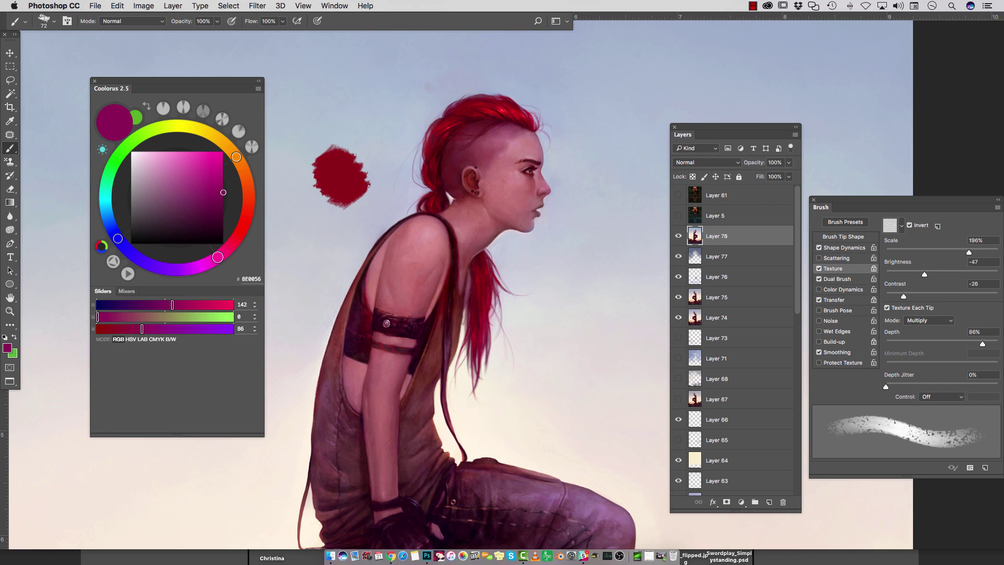
- Turn on Gamut lock, try triangle, bar, oval, diamond and two-ellipse shapes, then choose Custom
left_click(114, 263)
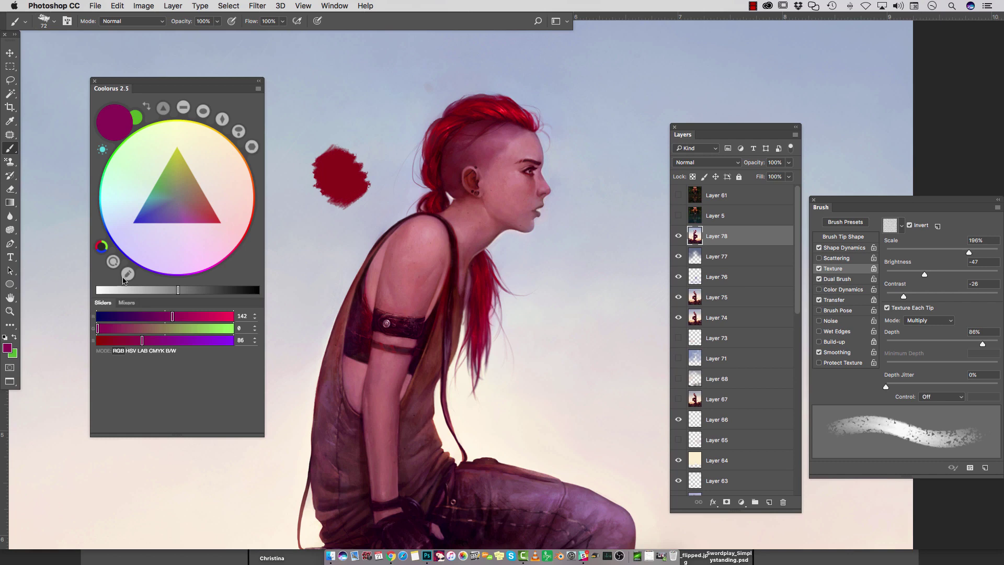
left_click(224, 120)
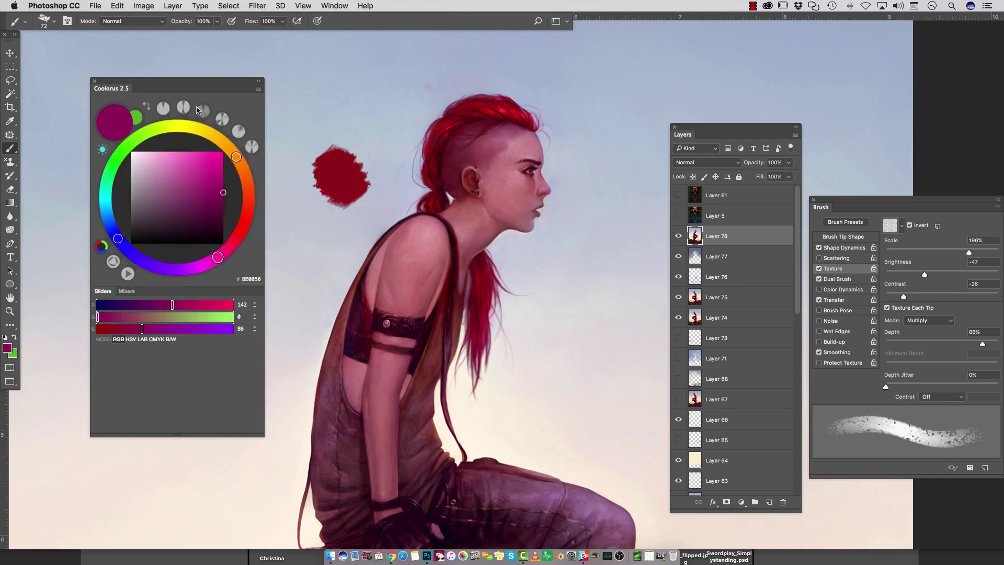
left_click(163, 109)
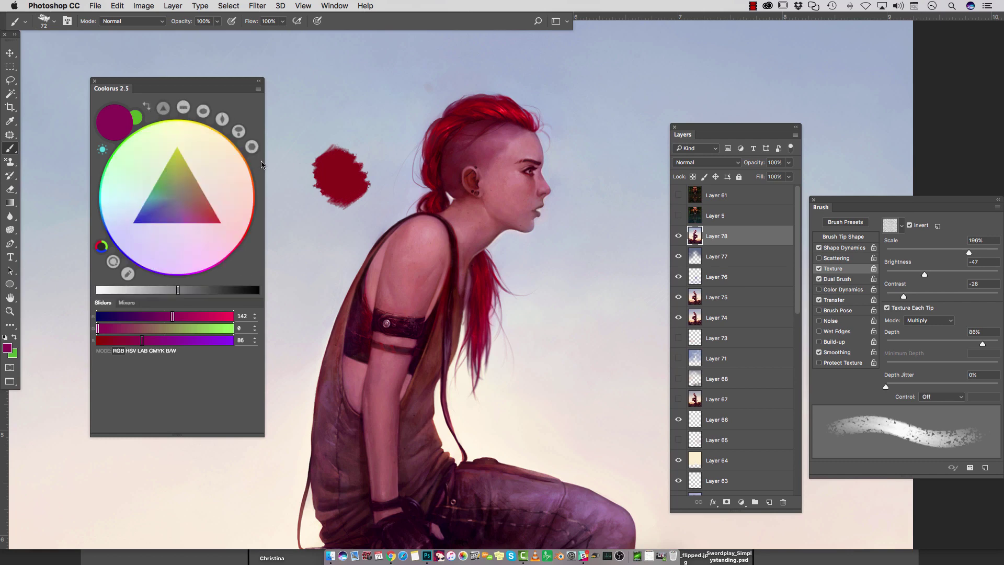
left_click(184, 108)
left_click(203, 111)
left_click(223, 119)
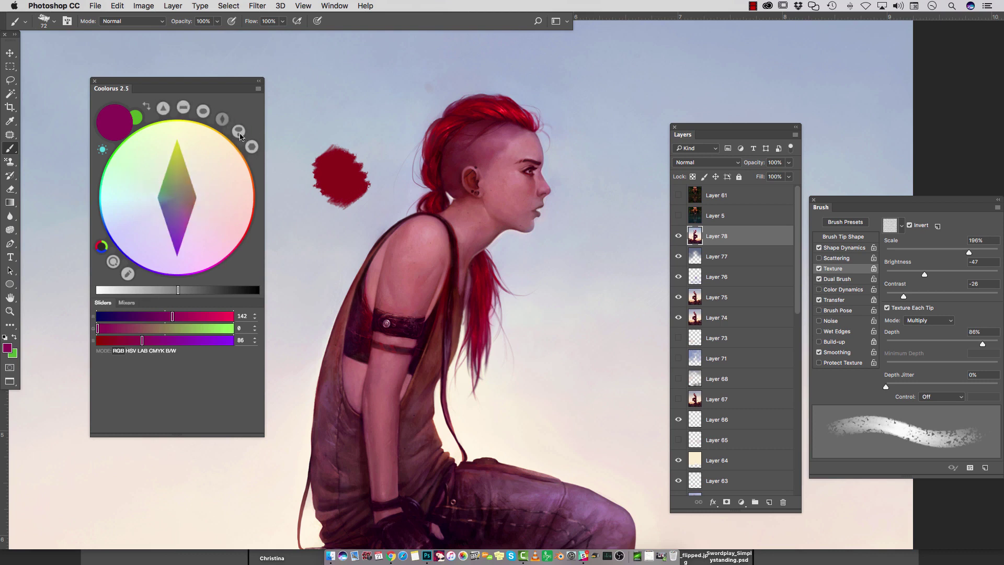
left_click(239, 134)
left_click(251, 148)
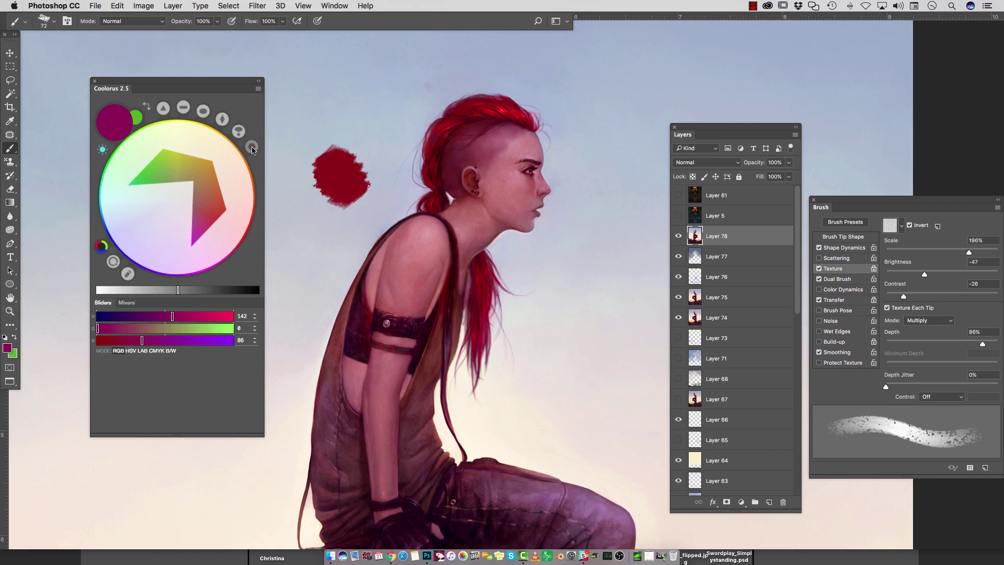
left_click(198, 203)
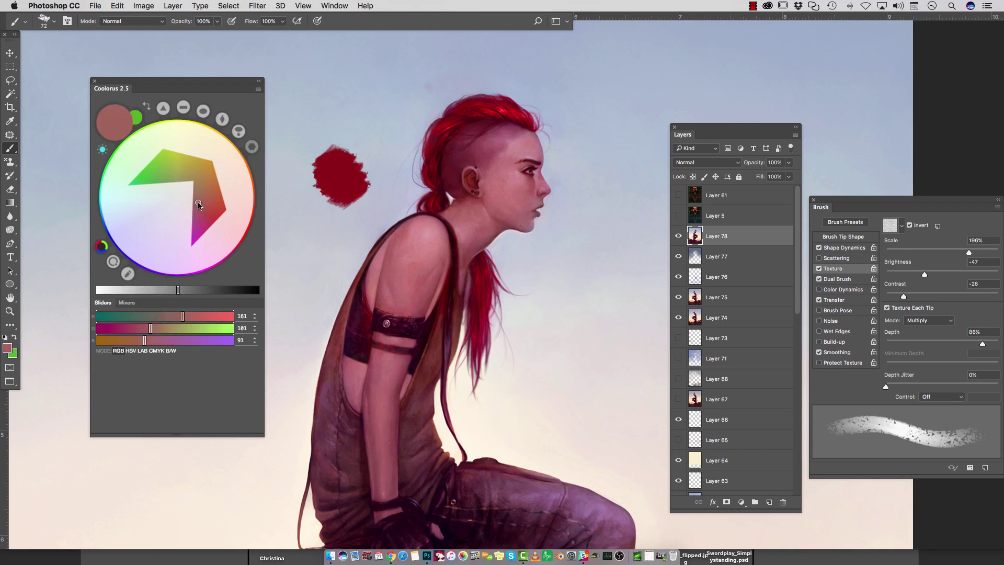
- Reshape the custom mask into a kite, rotate it toward the left rim, and apply it
left_click(128, 274)
left_click(128, 274)
mouse_move(193, 182)
left_mouse_down()
mouse_move(167, 224)
mouse_move(130, 249)
left_mouse_up()
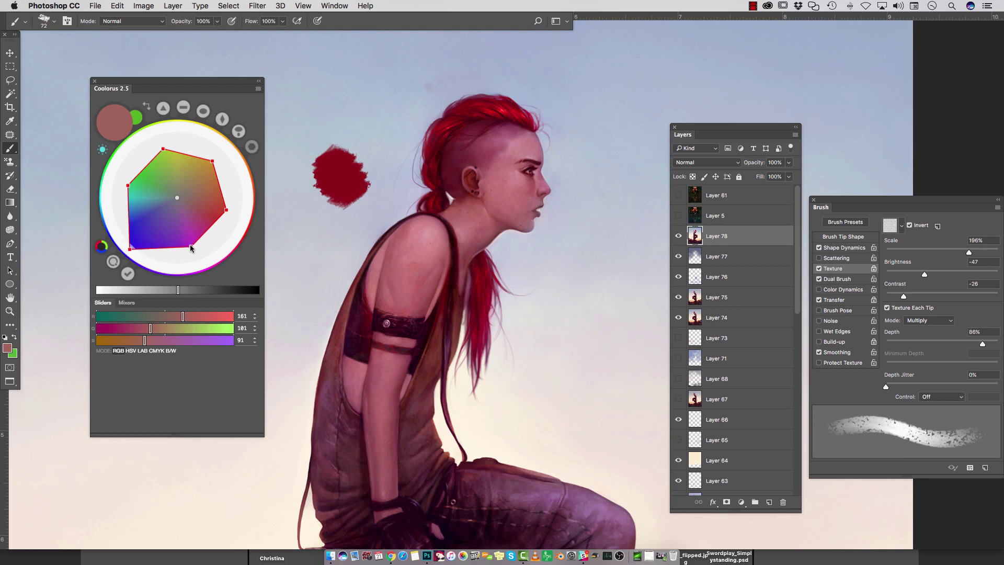
left_click_drag(190, 244, 184, 220)
left_click_drag(133, 189, 152, 201)
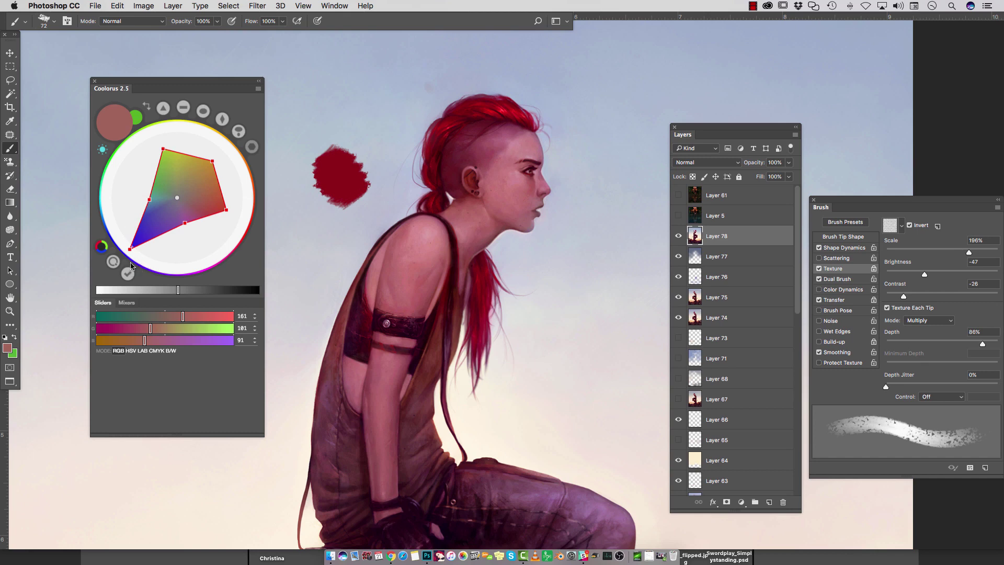
left_click_drag(145, 263, 120, 161)
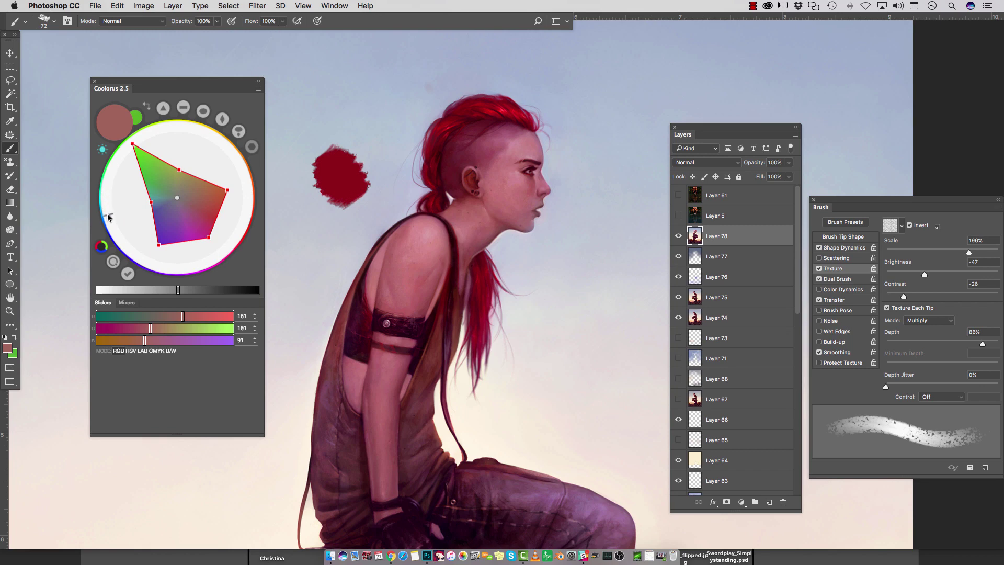
left_click_drag(108, 213, 235, 202)
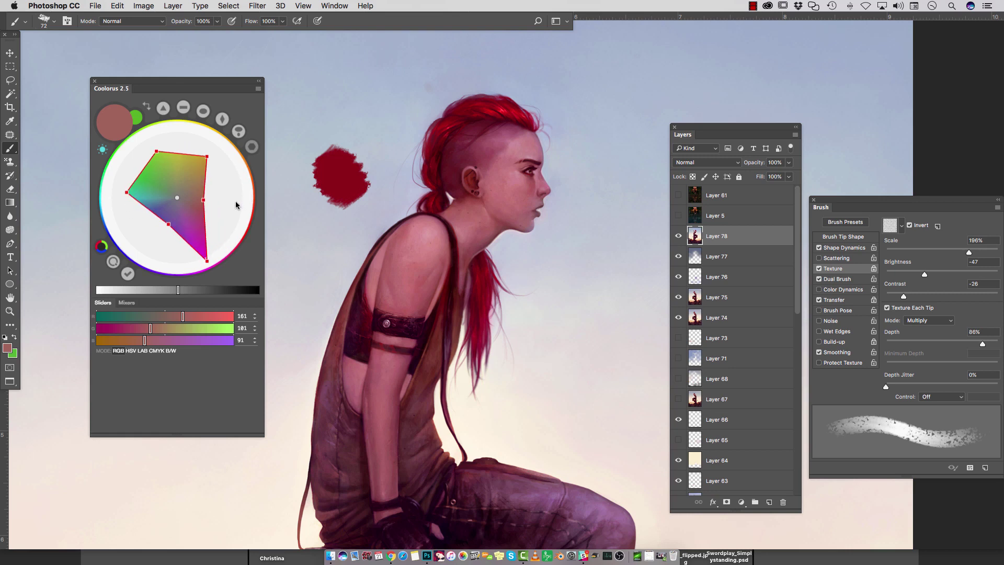
left_click(127, 273)
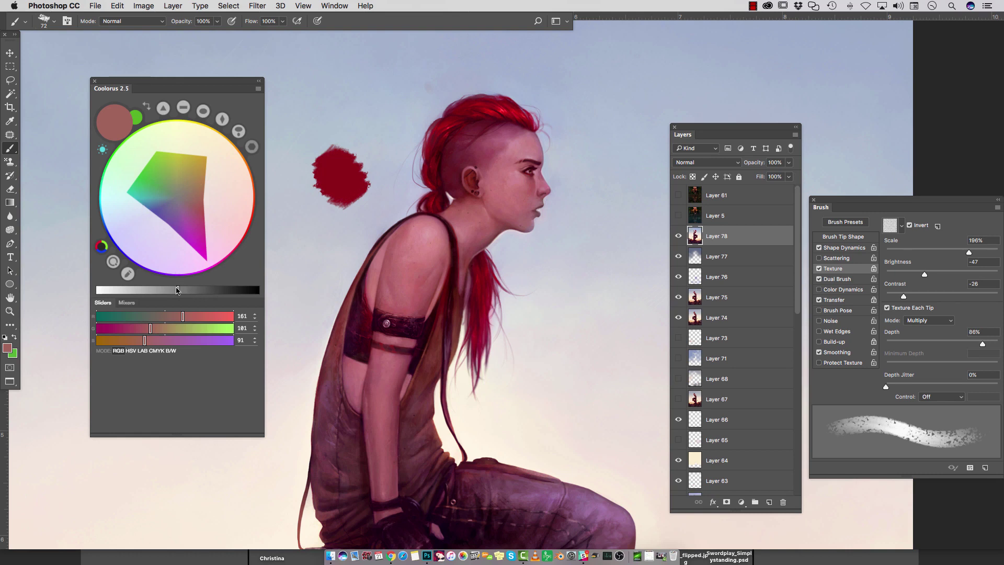
- Darken the colour to #894043 with the lightness slider and turn Gamut lock off
mouse_move(178, 290)
left_mouse_down()
mouse_move(225, 291)
mouse_move(109, 290)
mouse_move(241, 289)
mouse_move(116, 291)
mouse_move(199, 289)
left_mouse_up()
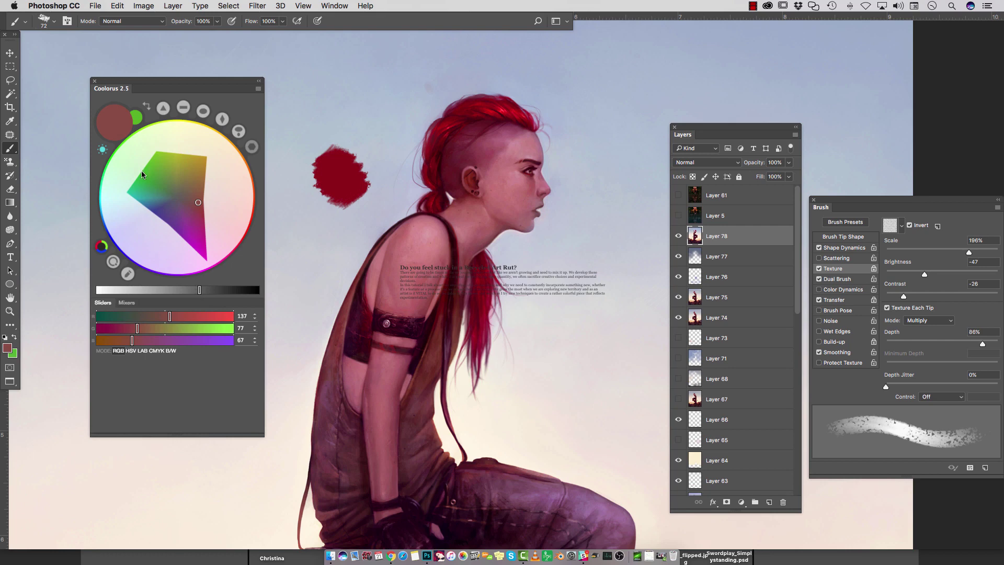
left_click(113, 262)
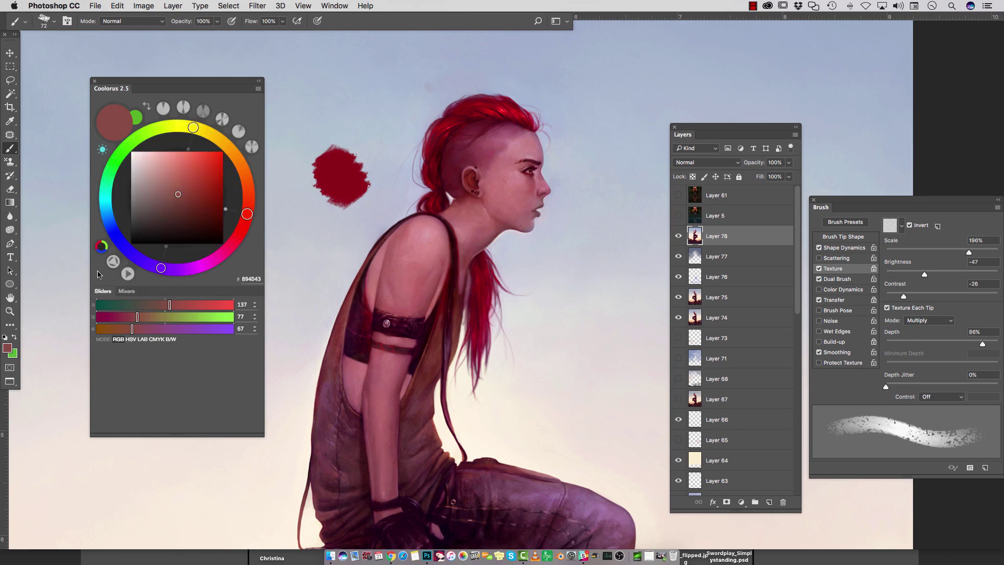
left_click(128, 274)
left_click(129, 274)
left_click(128, 273)
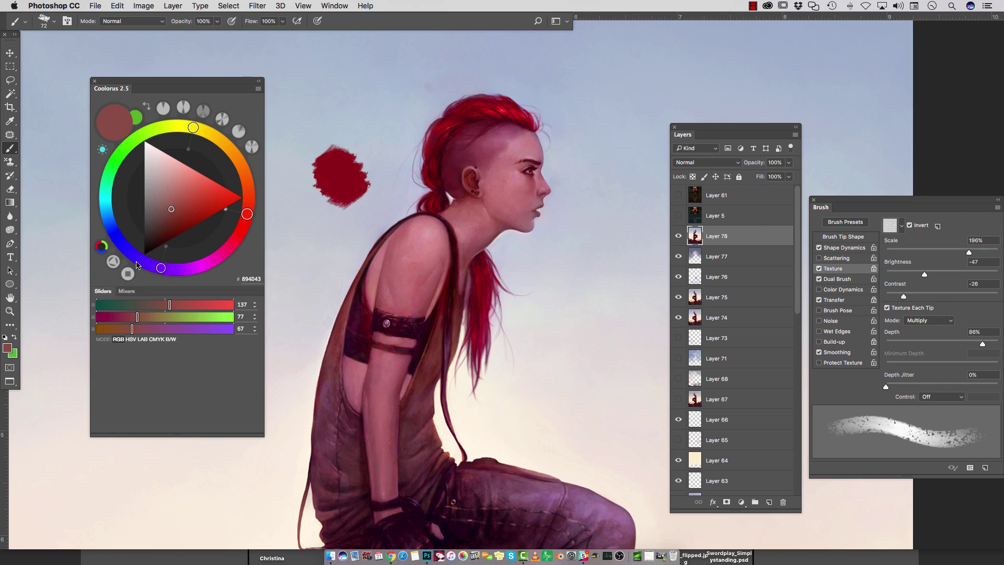
key("e")
key("super+alt+z")
key("super+alt+z")
key("super+alt+z")
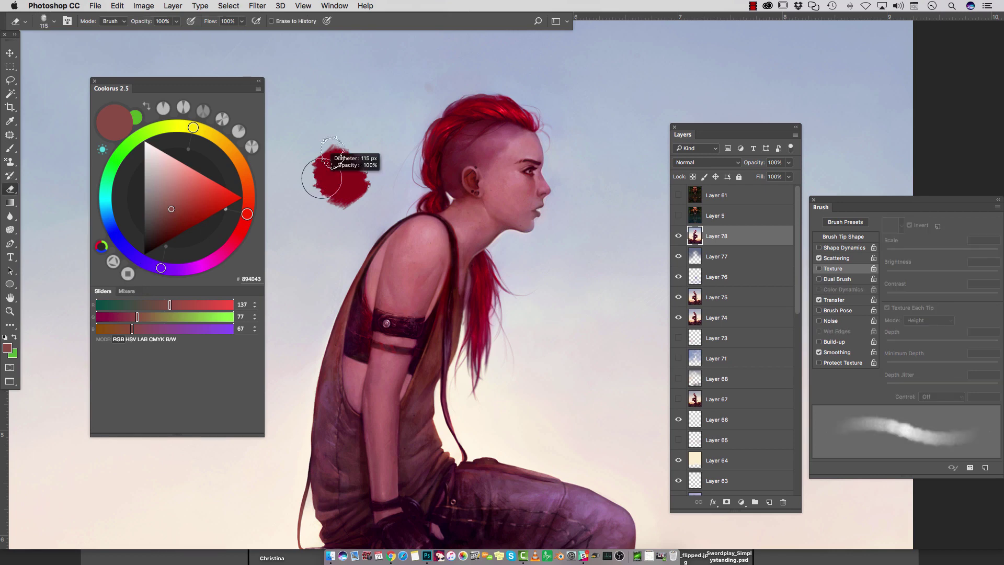
key("super+shift+z")
key("super+shift+z")
key("super+shift+z")
key("b")
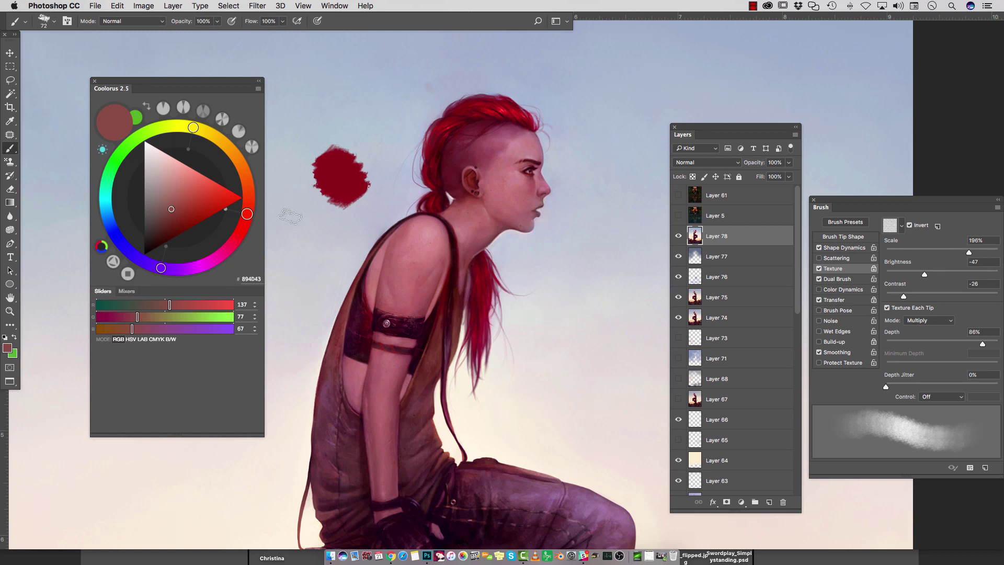
left_click(127, 275)
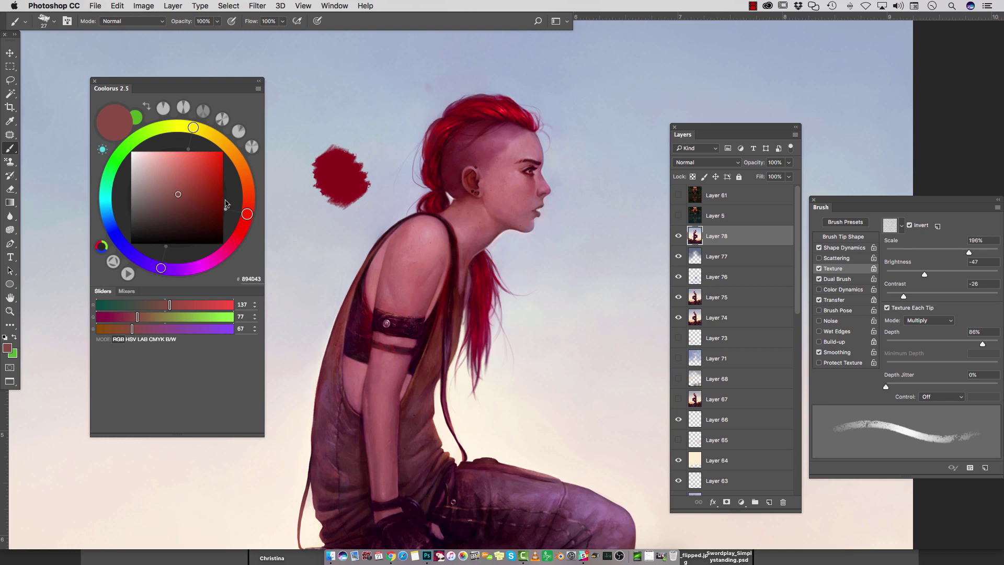
- Drag through lighter pinks like #FA9389, then down to black #000000 in the square picker
mouse_move(171, 197)
left_mouse_down()
mouse_move(139, 198)
mouse_move(225, 200)
mouse_move(169, 204)
mouse_move(173, 152)
mouse_move(177, 209)
left_mouse_up()
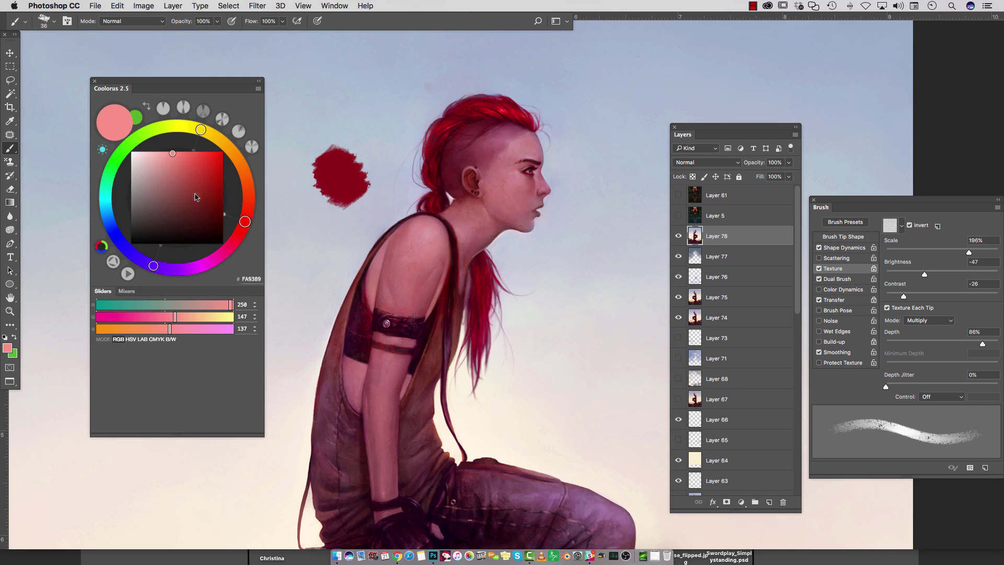
mouse_move(171, 165)
left_mouse_down()
mouse_move(165, 231)
mouse_move(142, 246)
mouse_move(207, 245)
mouse_move(156, 264)
left_mouse_up()
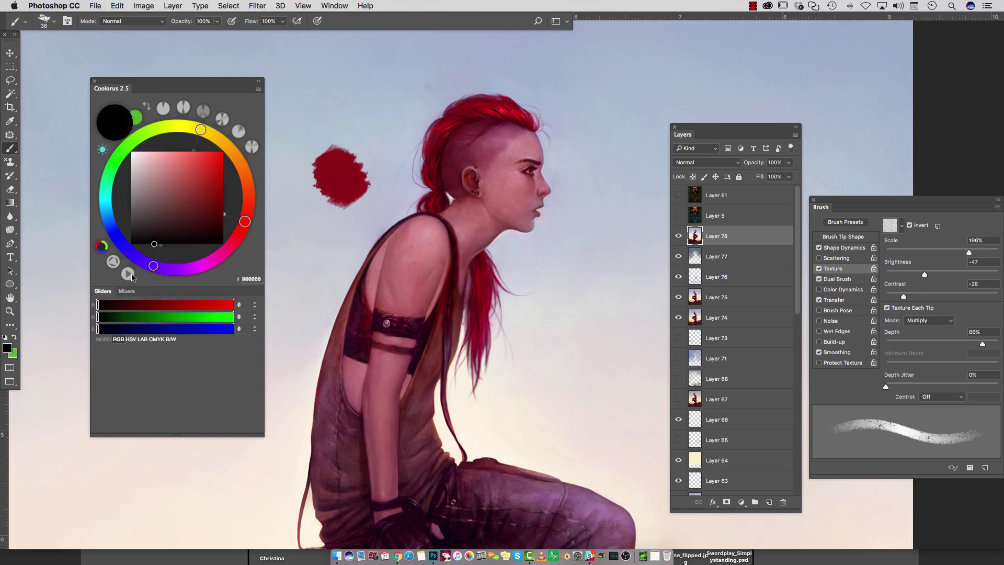
- Darken a bright red to pure black while alternating between triangle and square pickers
left_click(129, 273)
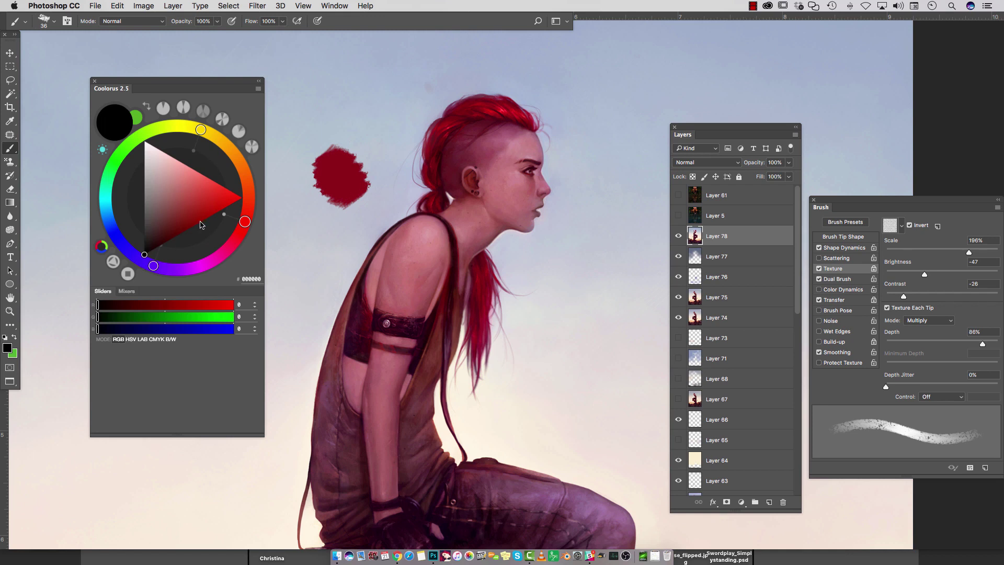
left_click(128, 273)
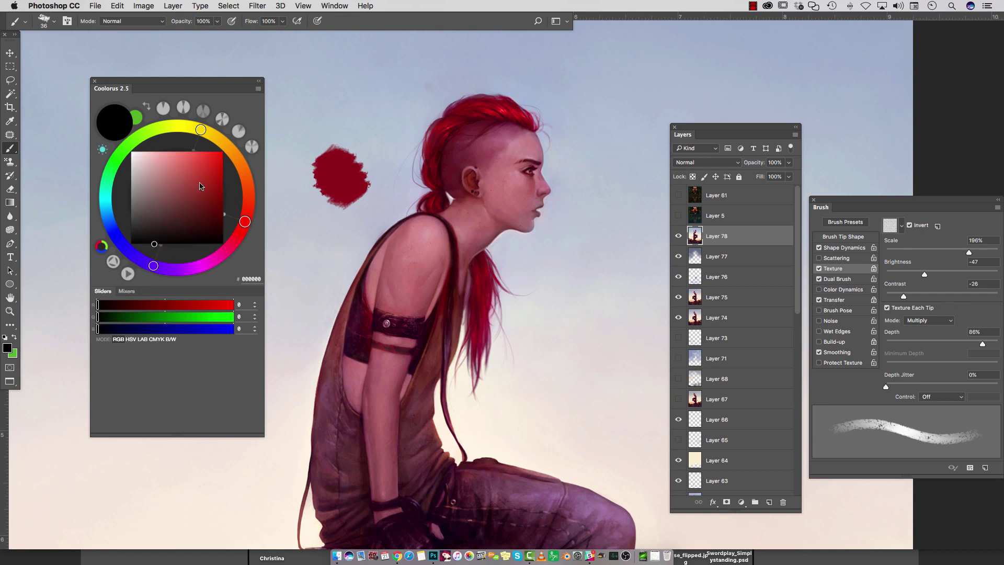
left_click_drag(201, 185, 224, 164)
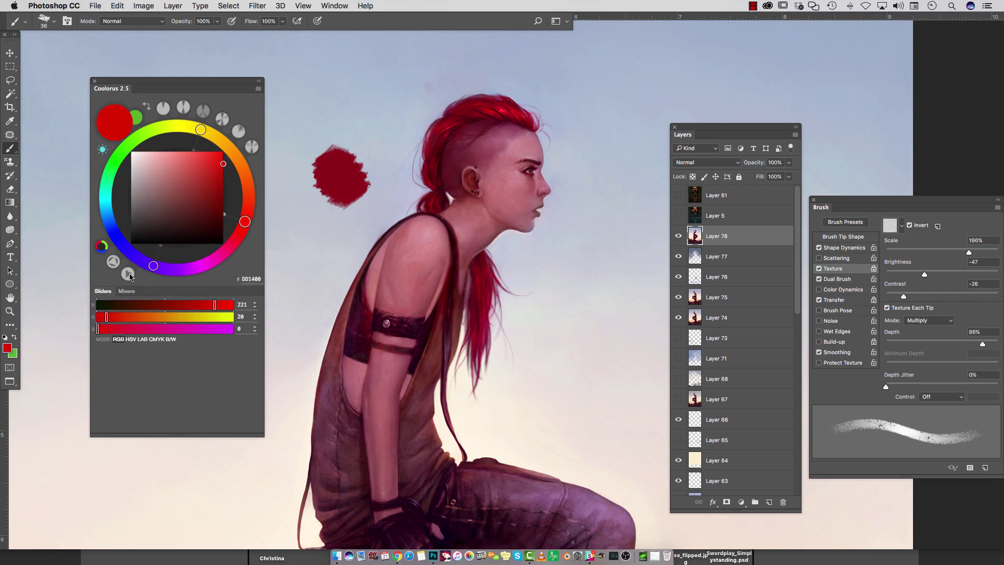
left_click(129, 273)
left_click(213, 213)
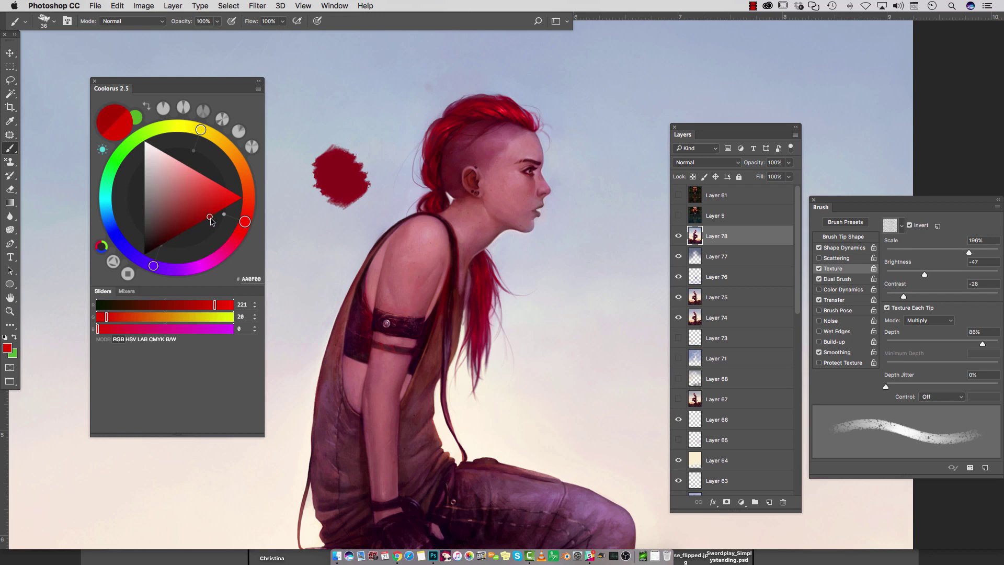
left_click(128, 273)
left_click_drag(218, 194, 224, 199)
left_click(129, 273)
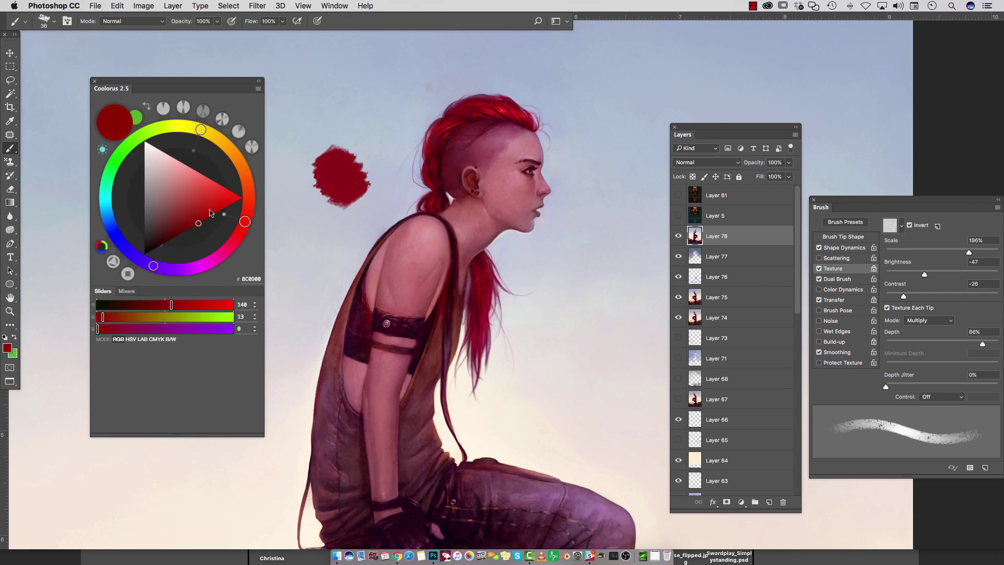
left_click(183, 230)
left_click(129, 273)
left_click_drag(215, 212, 223, 217)
left_click(128, 273)
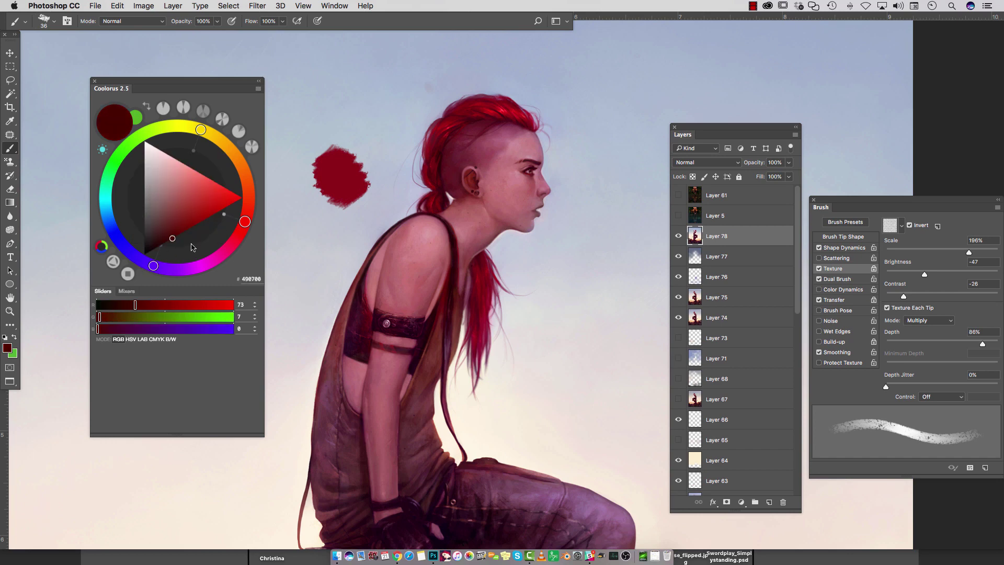
left_click(158, 244)
left_click_drag(159, 247, 157, 252)
- Keep alternating triangle and square pickers, holding the colour on black #000000 along the dark edge
left_click(127, 273)
left_click_drag(219, 233, 223, 245)
left_click(128, 273)
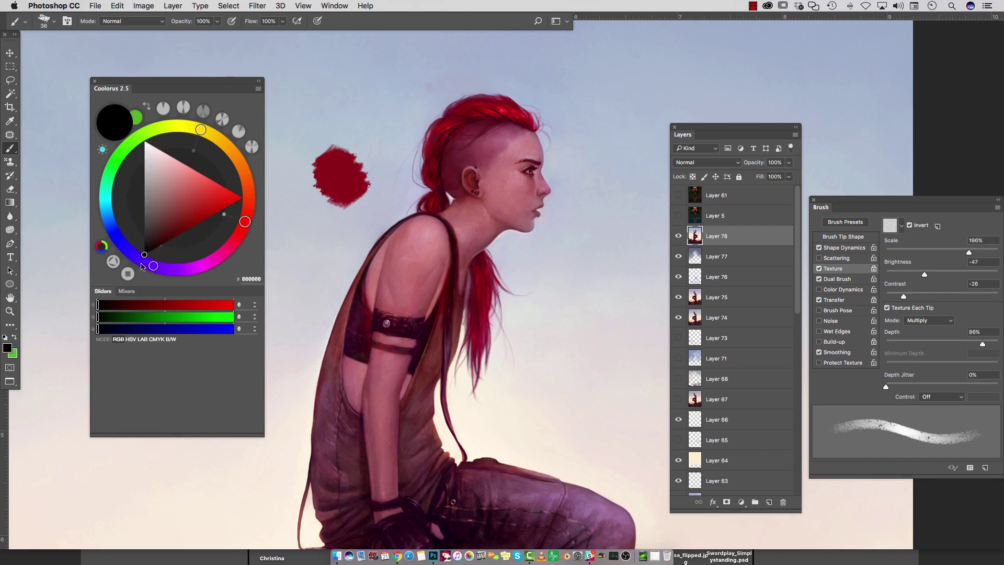
left_click(128, 273)
left_click(204, 244)
left_click(128, 273)
left_click(152, 255)
left_click(127, 273)
left_click(175, 244)
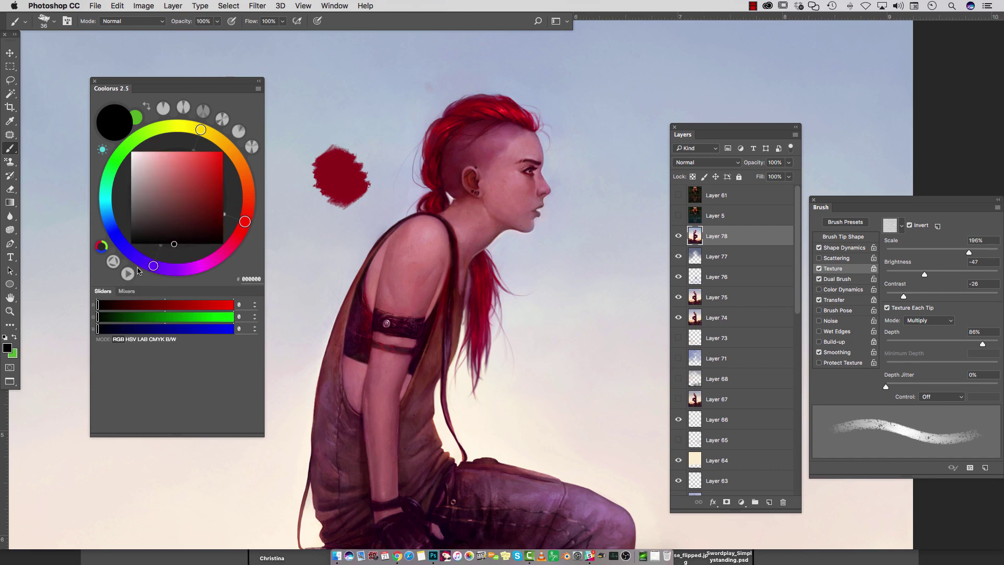
left_click(128, 273)
left_click(127, 273)
left_click(152, 251)
left_click(127, 273)
left_click(128, 273)
- Toggle the picker layout and select the hex field to enter B01900
left_click(128, 273)
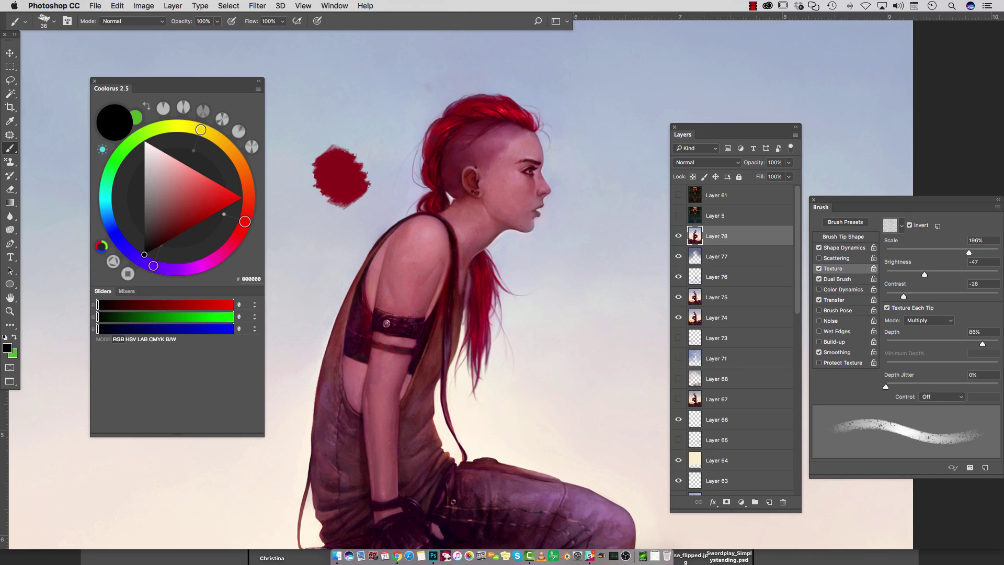
left_click(253, 279)
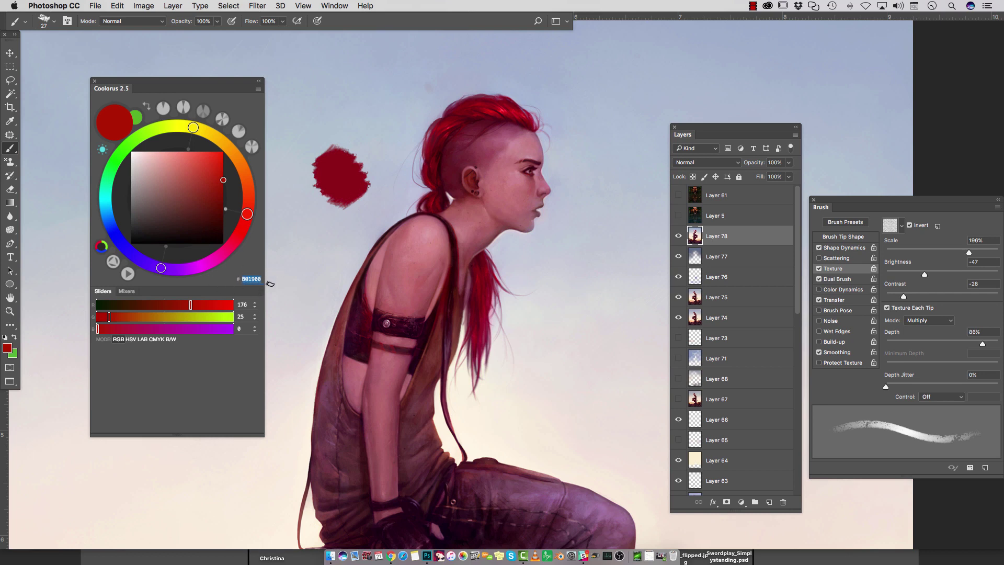
- Try several muted red-browns and a greyish brown in the Coolorus colour square
left_click(186, 203)
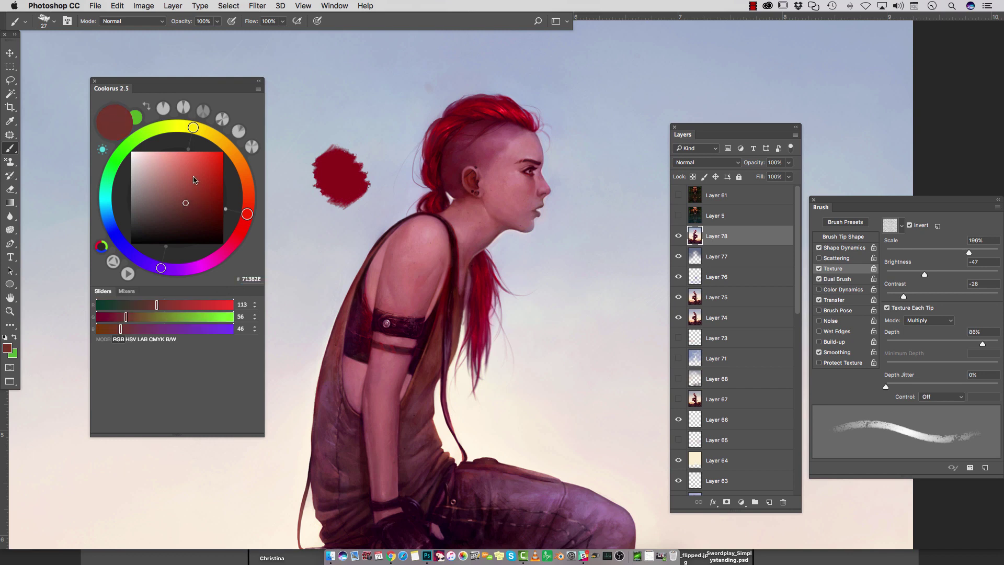
left_click(212, 204)
left_click(188, 214)
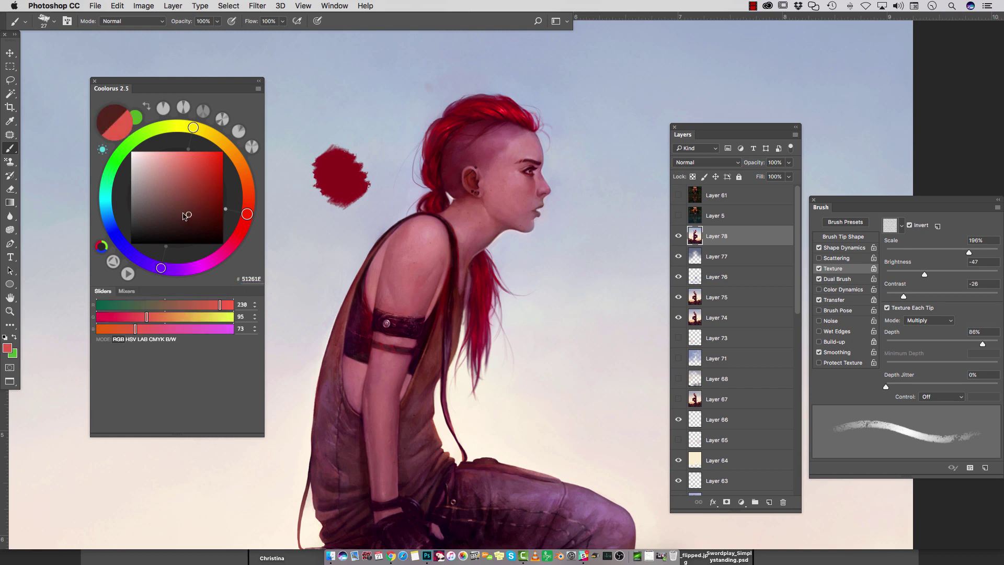
left_click(148, 200)
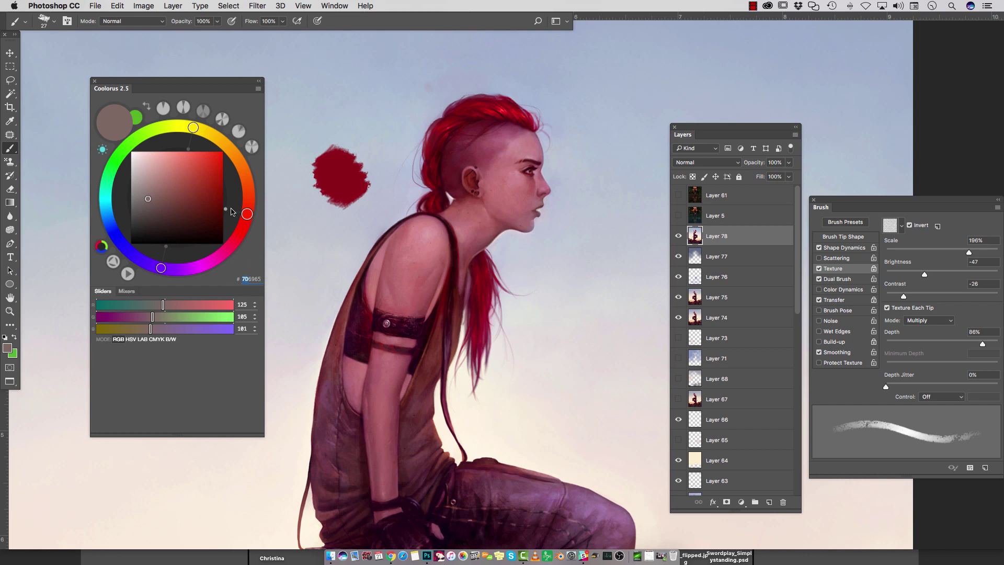
- Move the hue to orange and settle on light orange #E6B55B
left_click(228, 145)
left_click(210, 179)
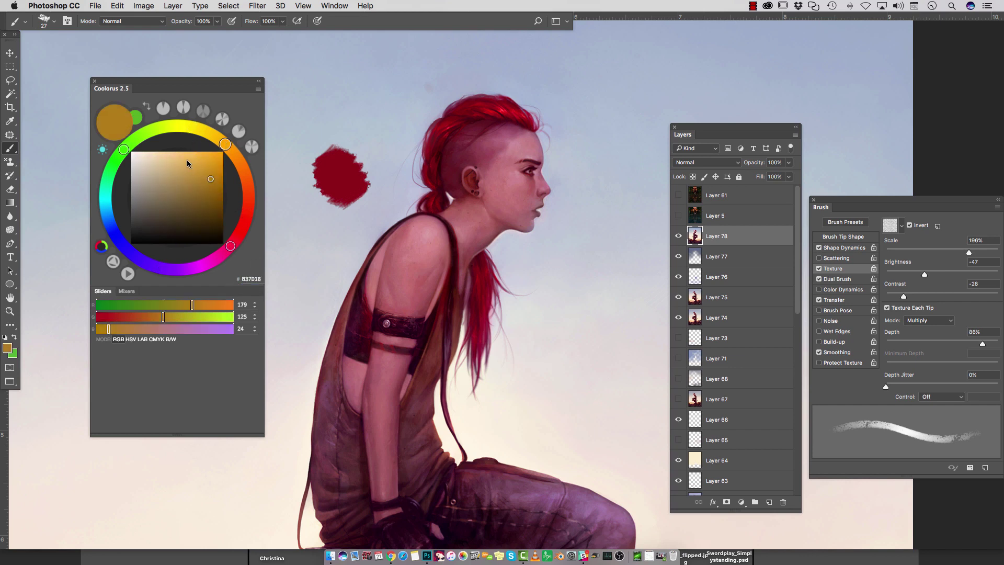
left_click(187, 160)
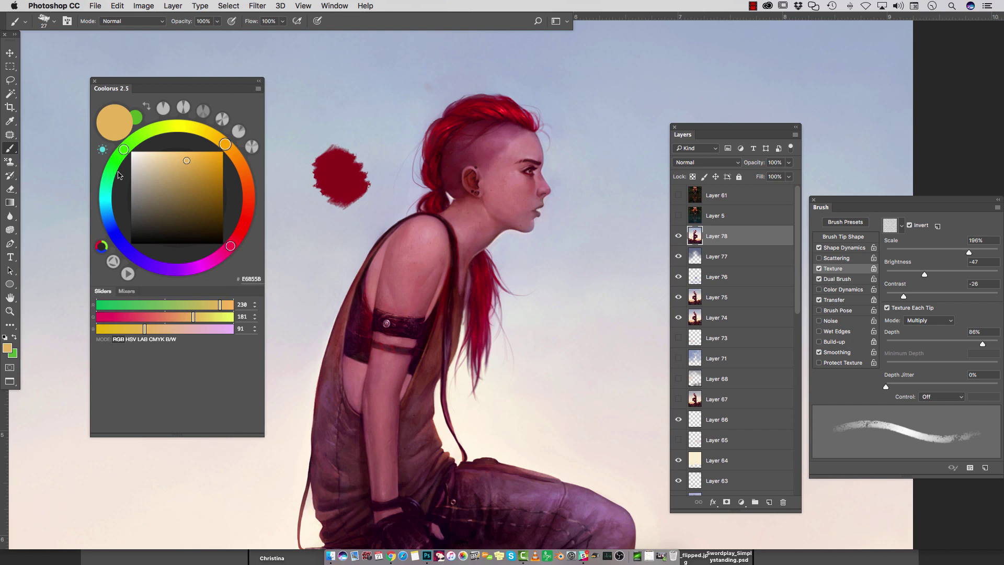
- Choose Configure from the Coolorus panel menu to enter wheel configuration mode
left_click(261, 89)
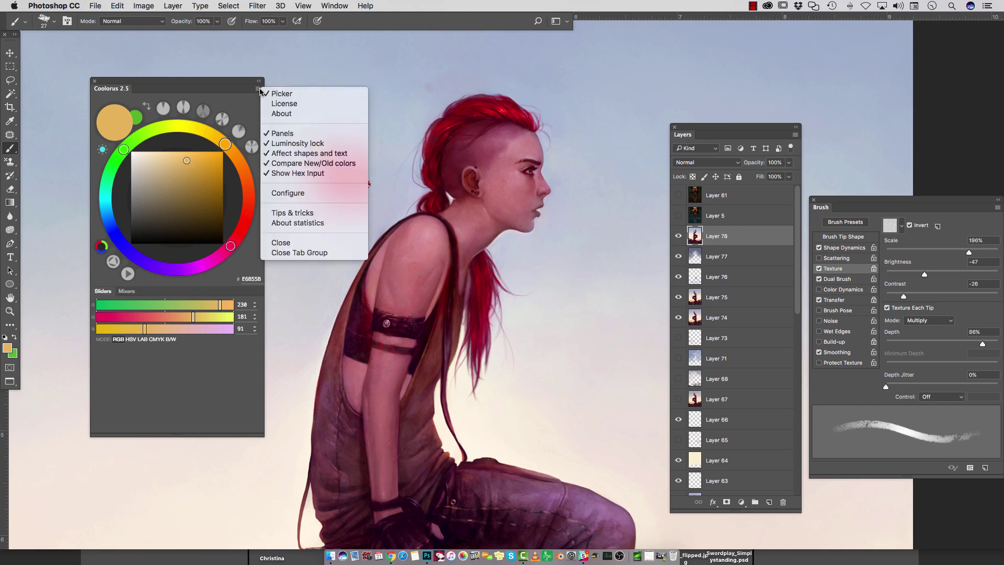
left_click(266, 93)
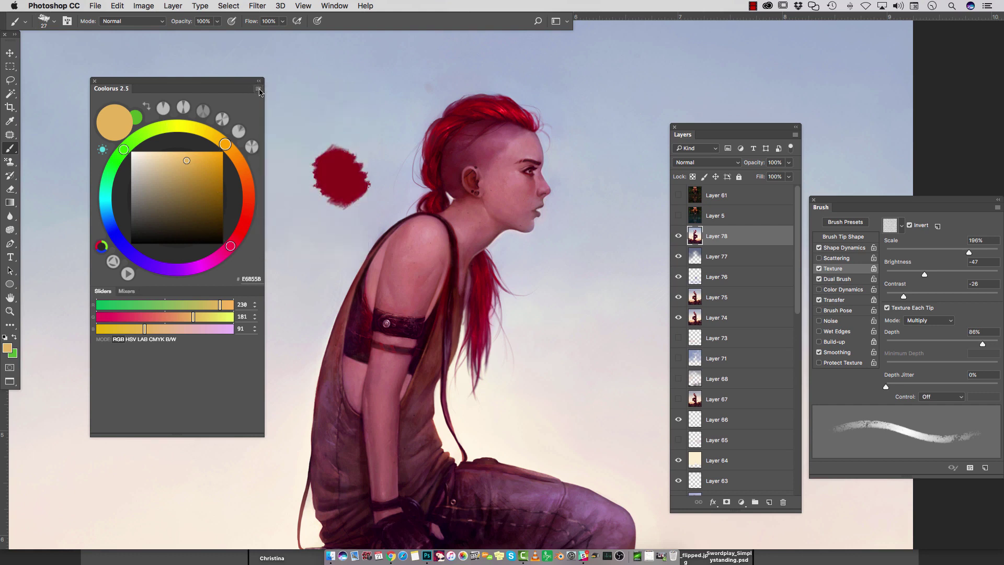
left_click(259, 90)
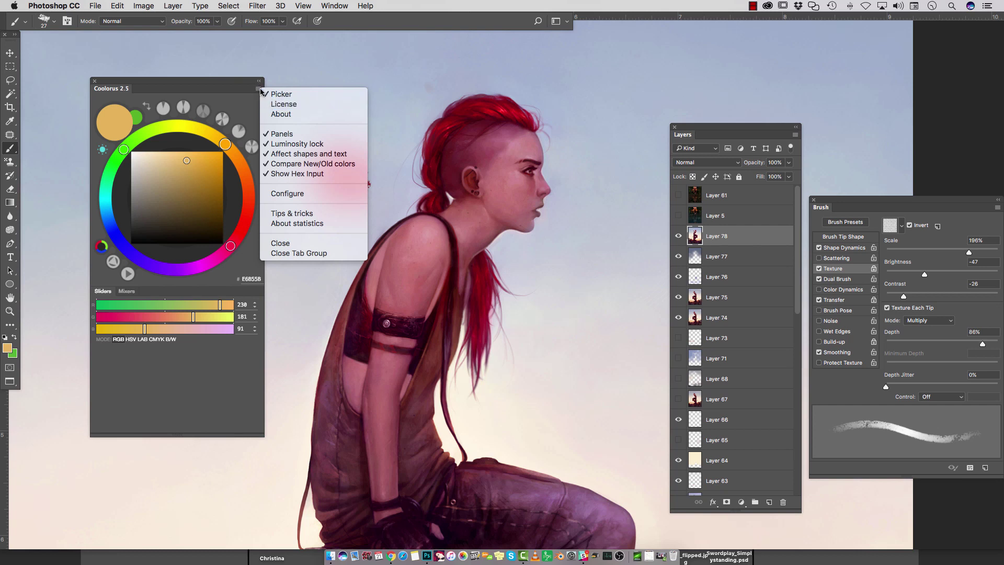
left_click(287, 194)
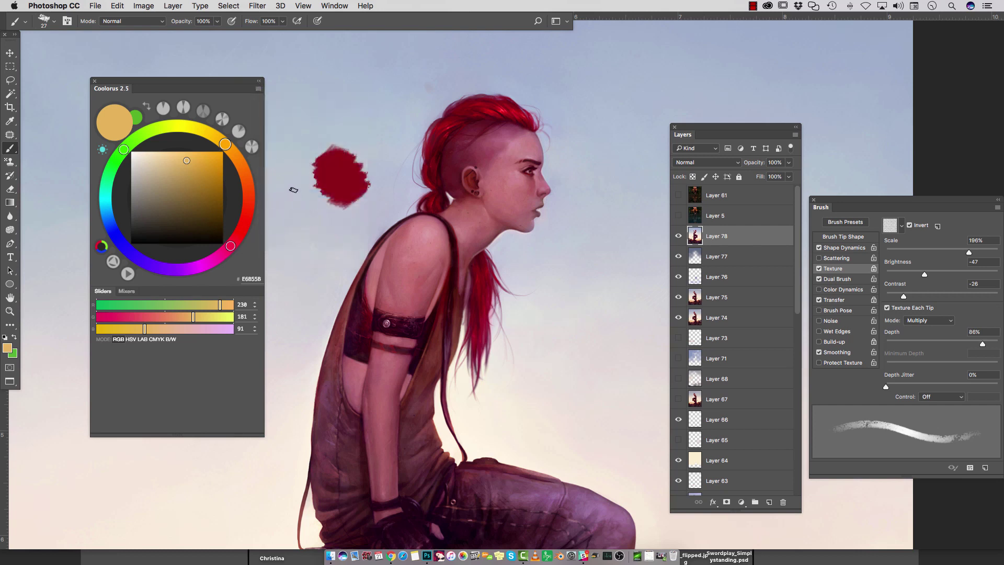
- Reduce the wheel's colour segments down to the fewest
left_click(150, 197)
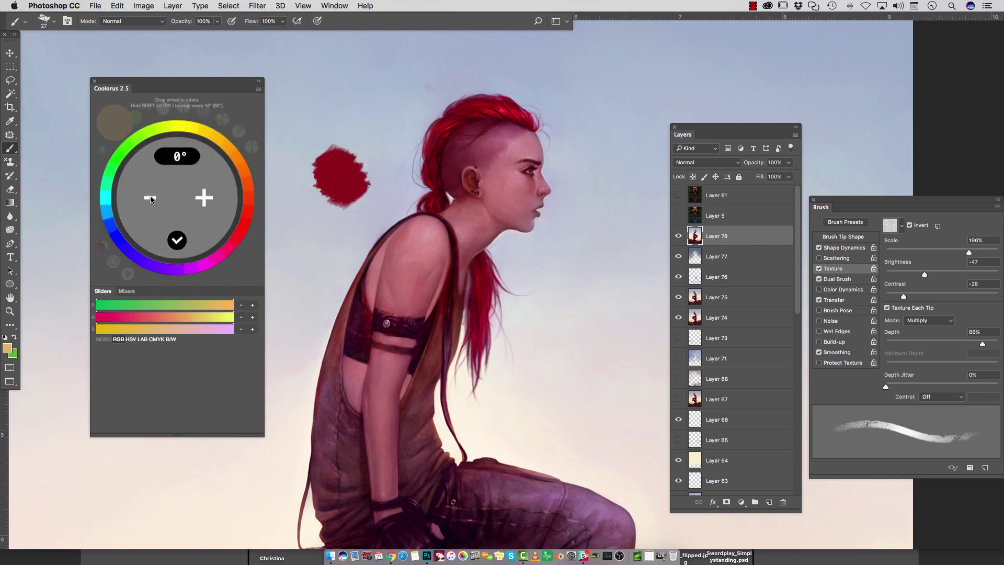
left_click(150, 198)
left_click(150, 198)
left_click(150, 198)
left_click(151, 199)
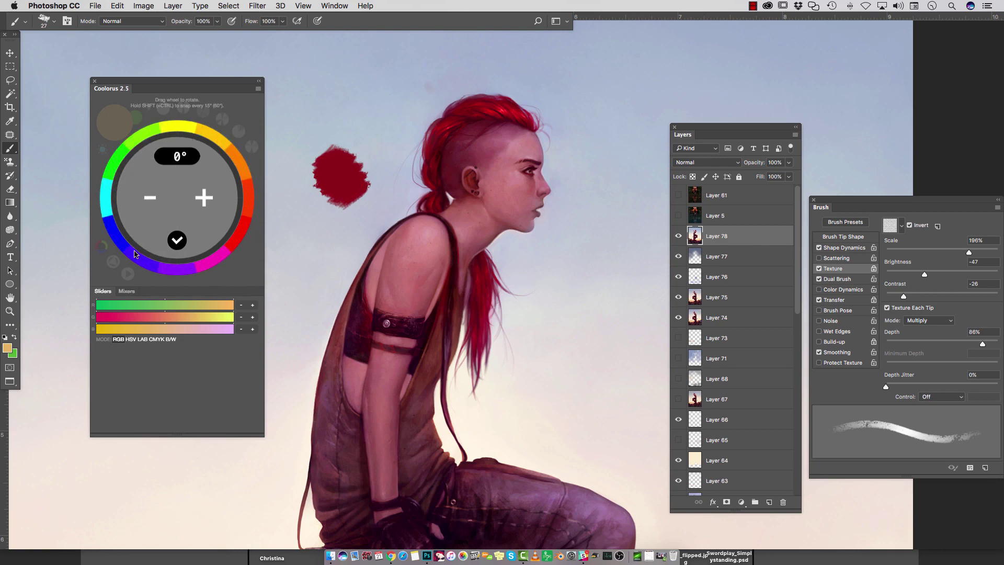
left_click(151, 199)
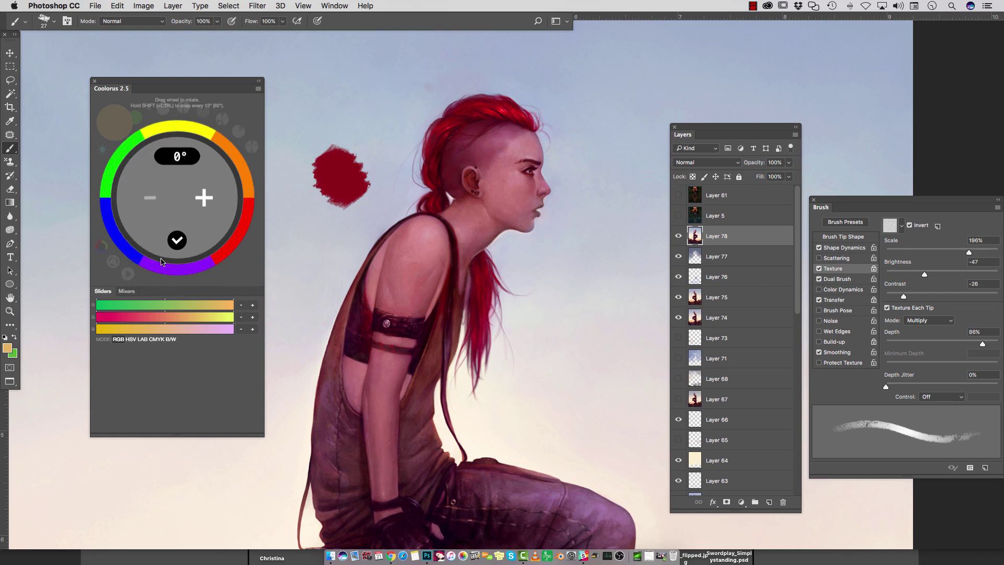
- Raise the segments back to a smooth full spectrum and confirm the configuration
left_click(205, 198)
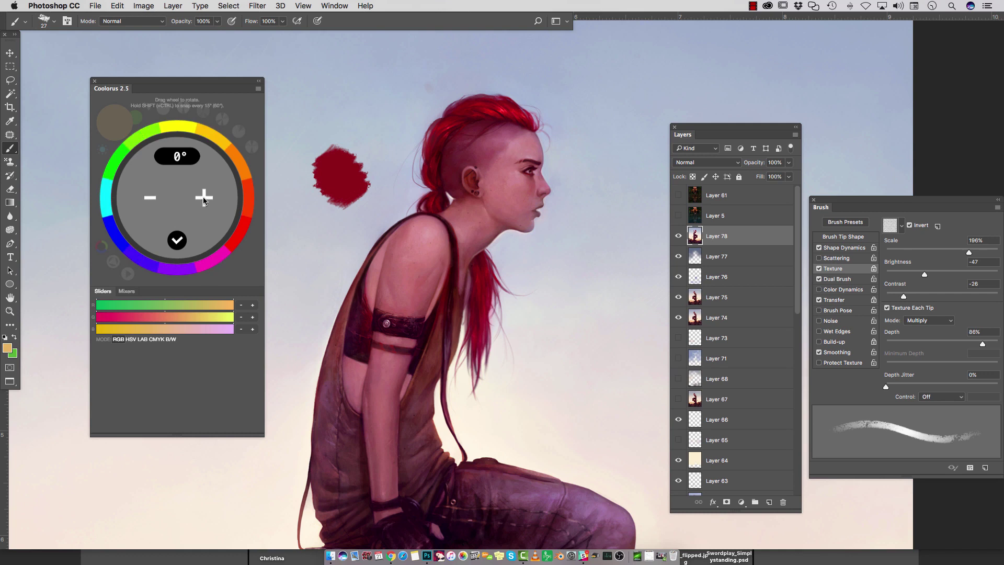
left_click(204, 197)
left_click(204, 198)
left_click(204, 197)
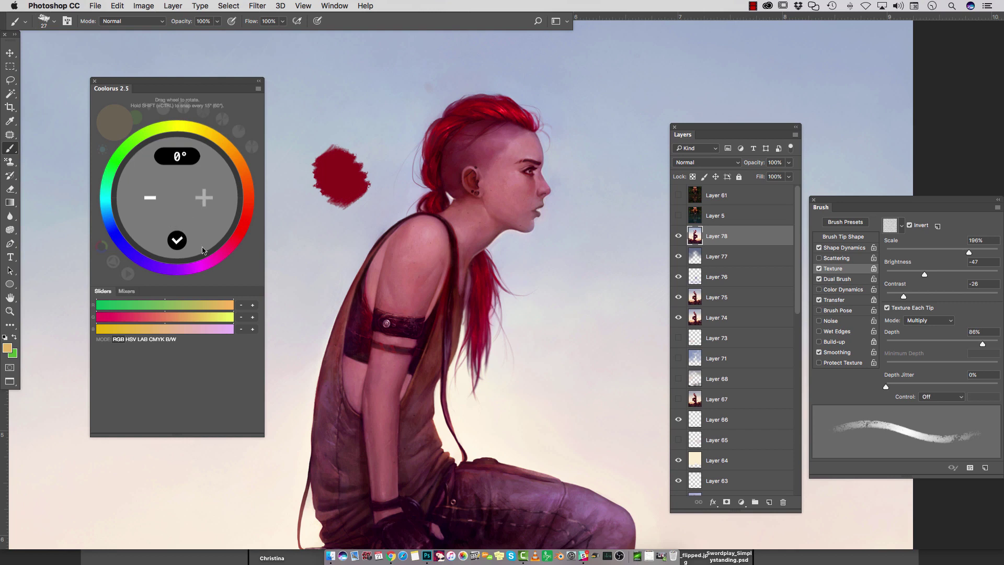
left_click(177, 240)
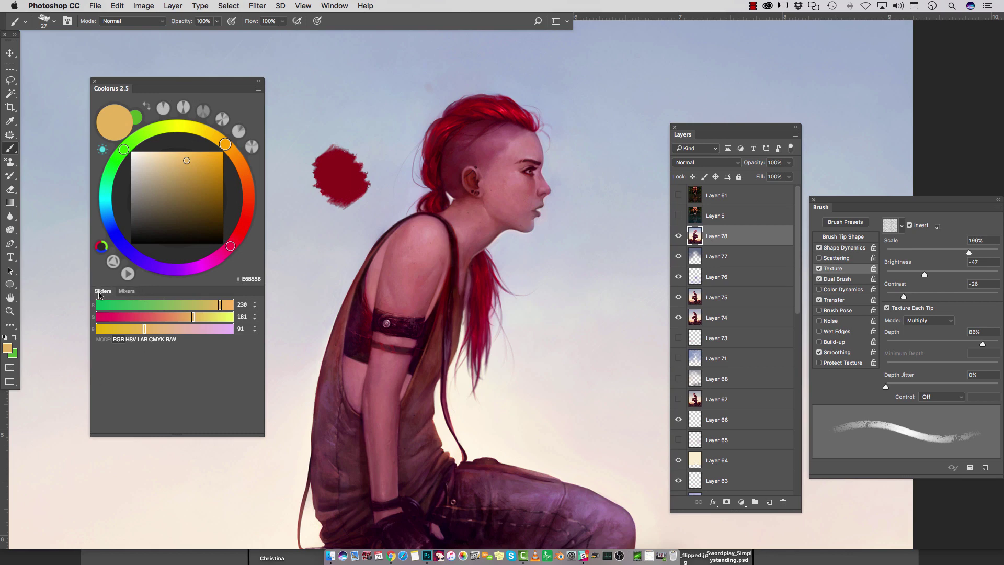
- Check colour history, preview HSV, LAB, CMYK and B/W sliders, then raise RGB blue for magenta
left_click(126, 292)
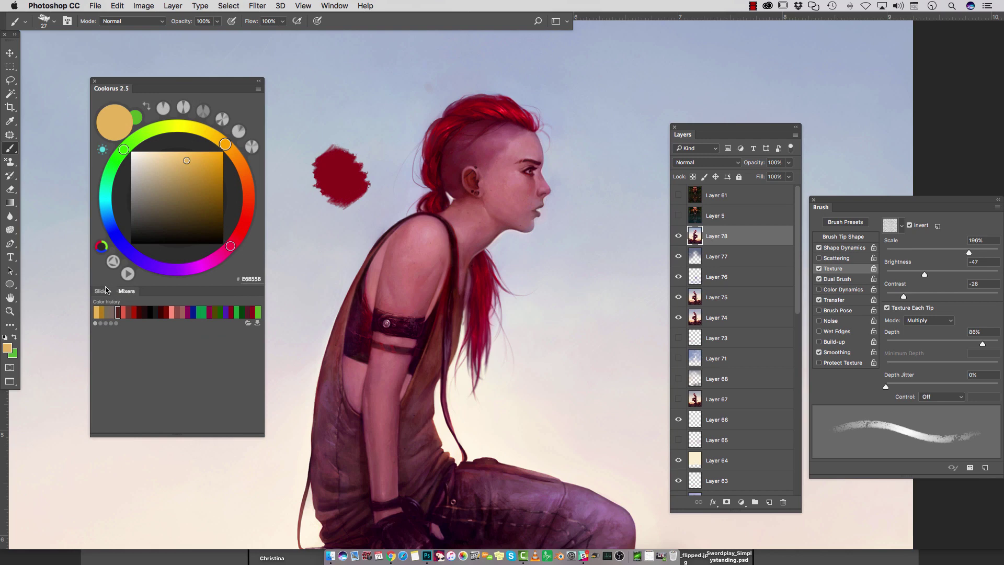
left_click(103, 292)
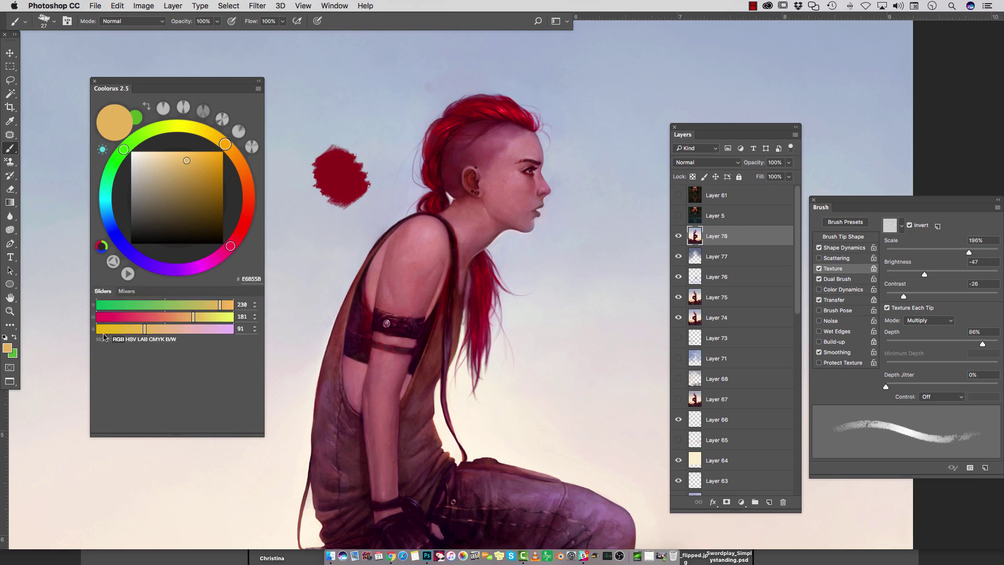
left_click(131, 339)
left_click(143, 340)
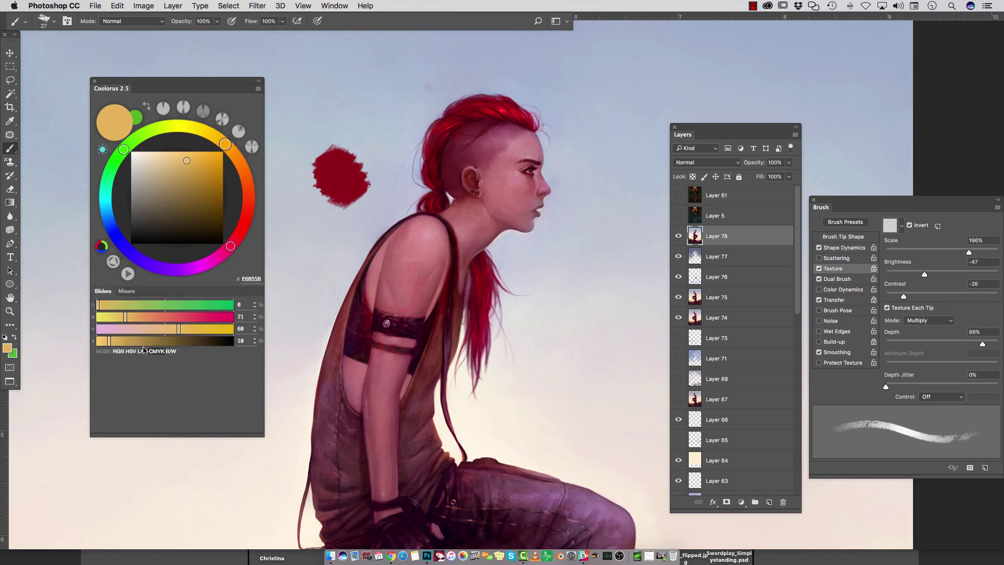
left_click(157, 339)
left_click(170, 351)
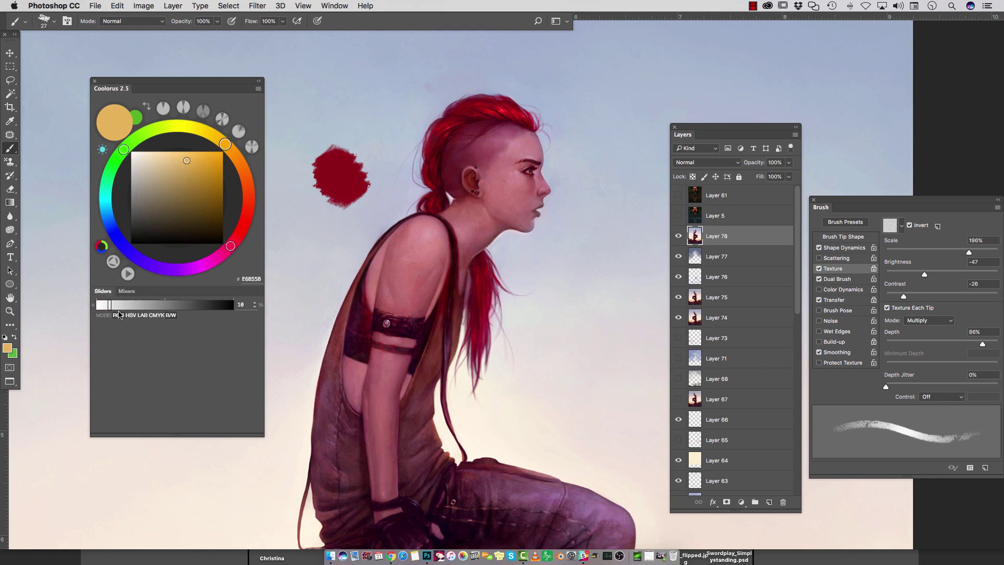
left_click(119, 315)
left_click_drag(145, 330, 95, 317)
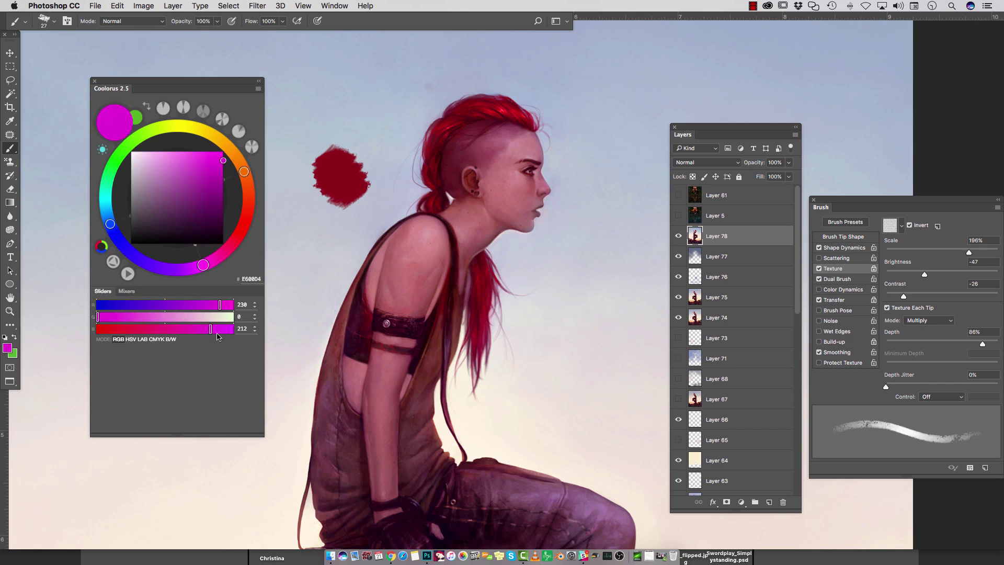
- Adjust the R, G and B sliders to reach neutral grey 128/128/127 (#818180)
left_click_drag(211, 329, 96, 330)
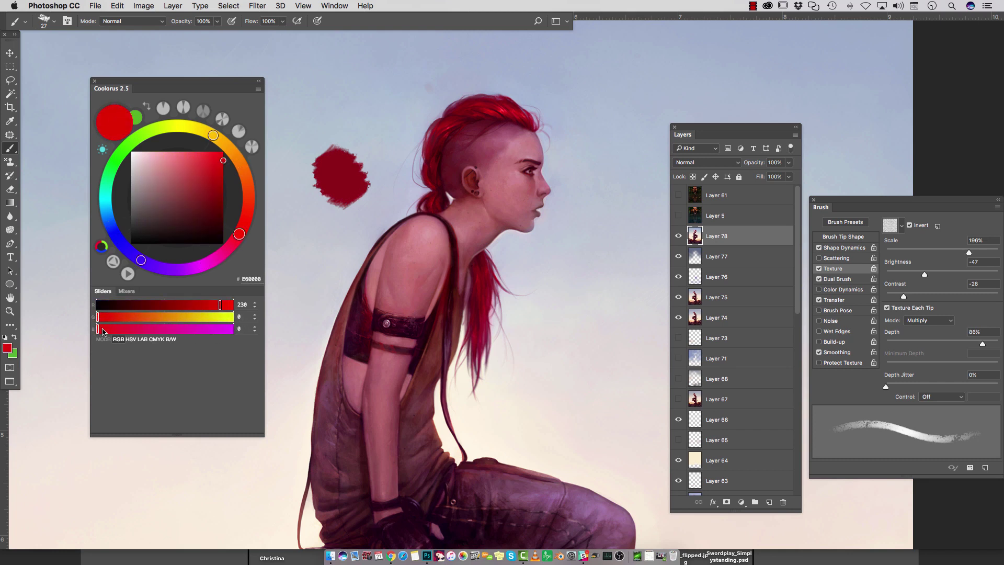
left_click_drag(219, 305, 238, 306)
left_click_drag(233, 305, 164, 307)
left_click_drag(98, 317, 166, 317)
left_click_drag(98, 330, 165, 328)
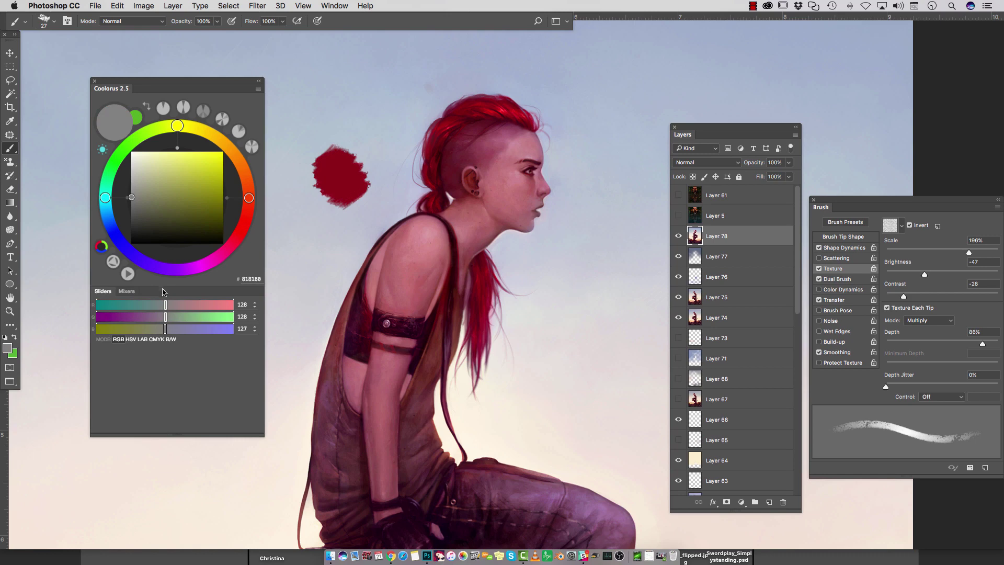
- View the grey in HSV, LAB and CMYK, lower green to purple (128, 69, 127), show history
left_click(130, 340)
left_click(143, 340)
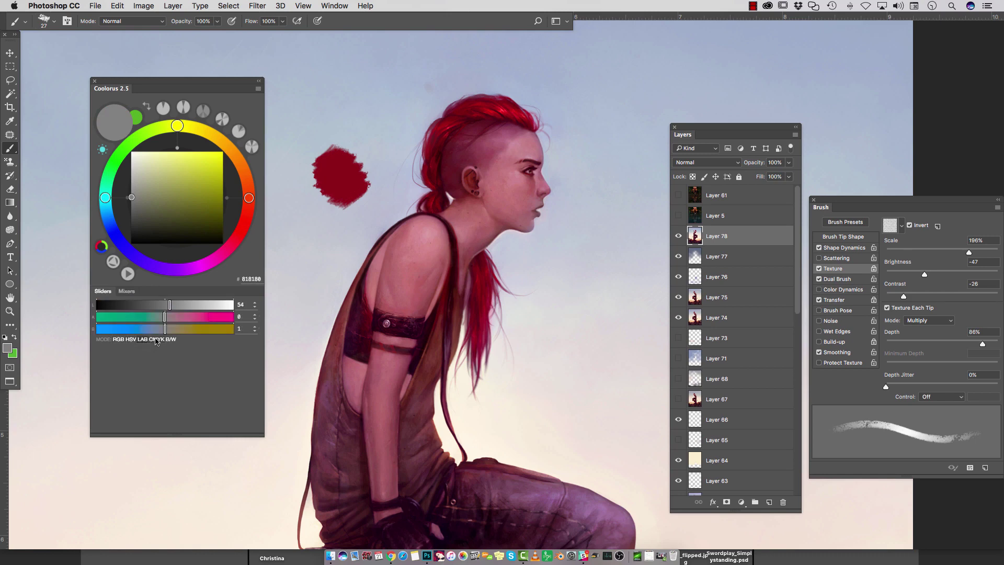
left_click(156, 340)
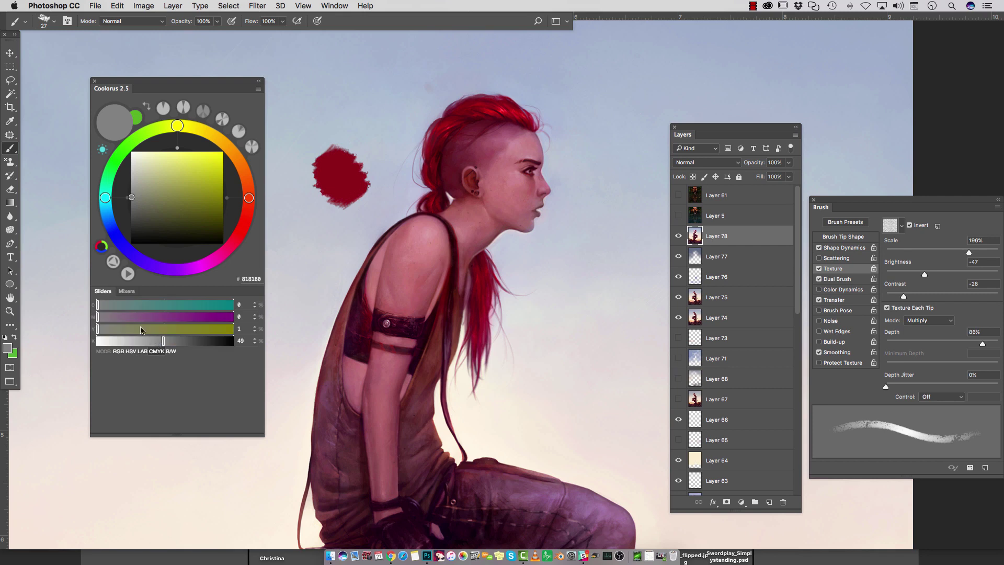
left_click(120, 352)
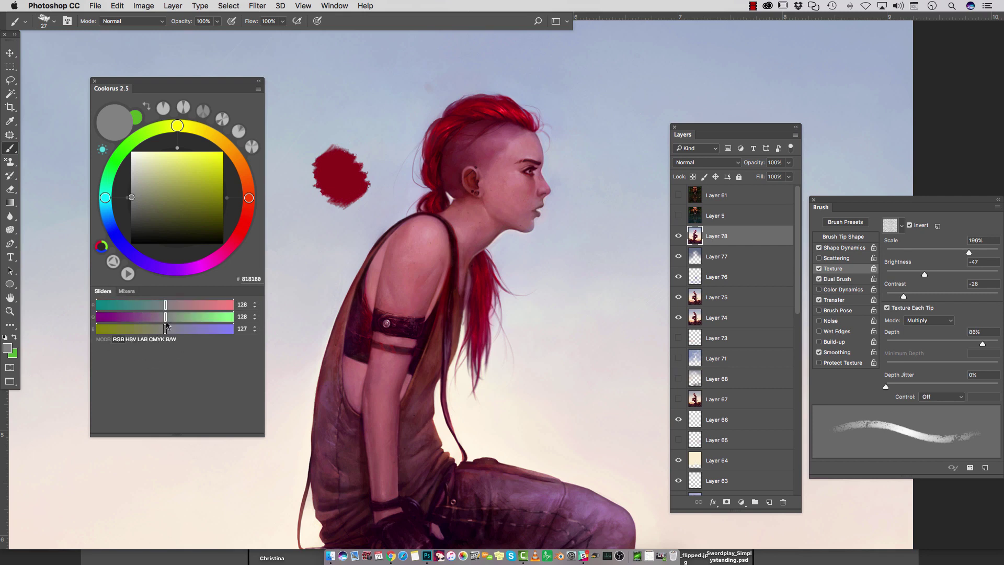
left_click_drag(166, 317, 134, 320)
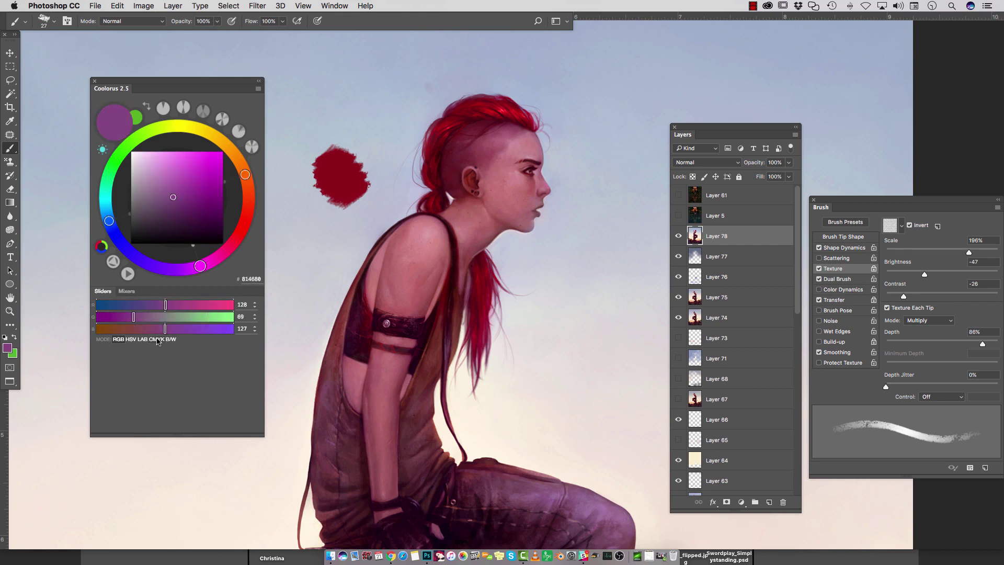
left_click(128, 293)
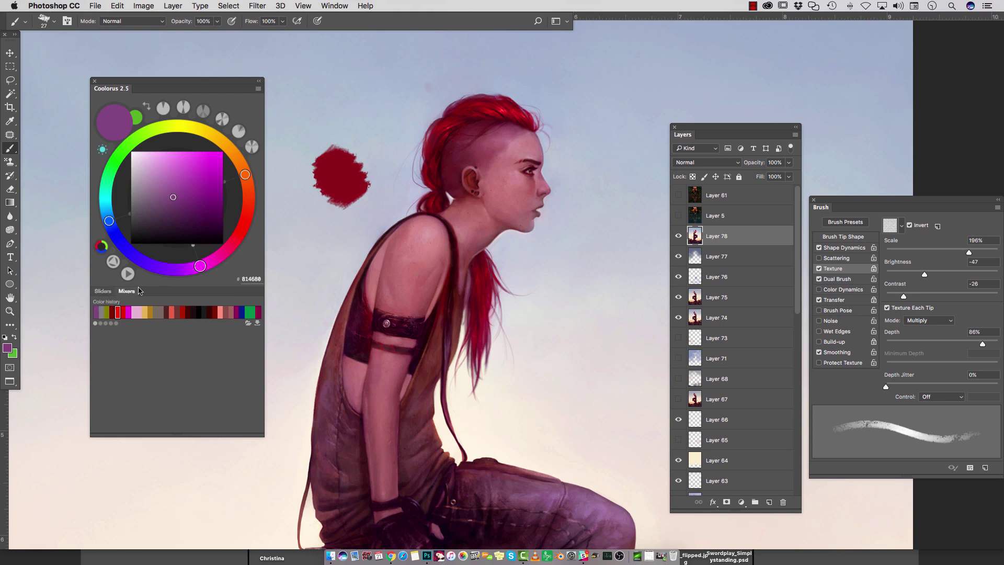
- Pick darker purples, then shift the hue to yellow-orange for a tan #CFAD6A
left_click(192, 218)
left_click(176, 162)
left_click(188, 201)
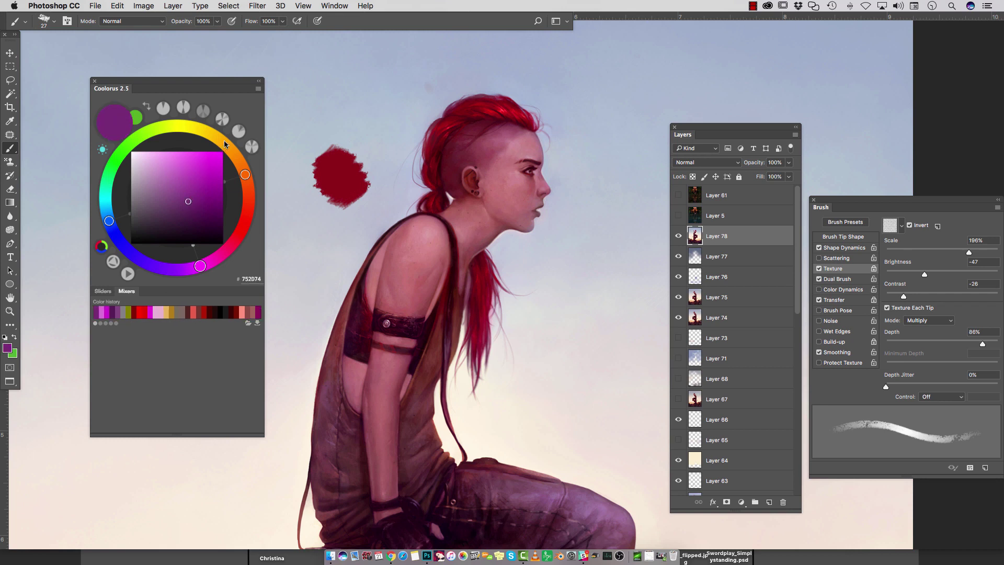
left_click(224, 140)
left_click(176, 169)
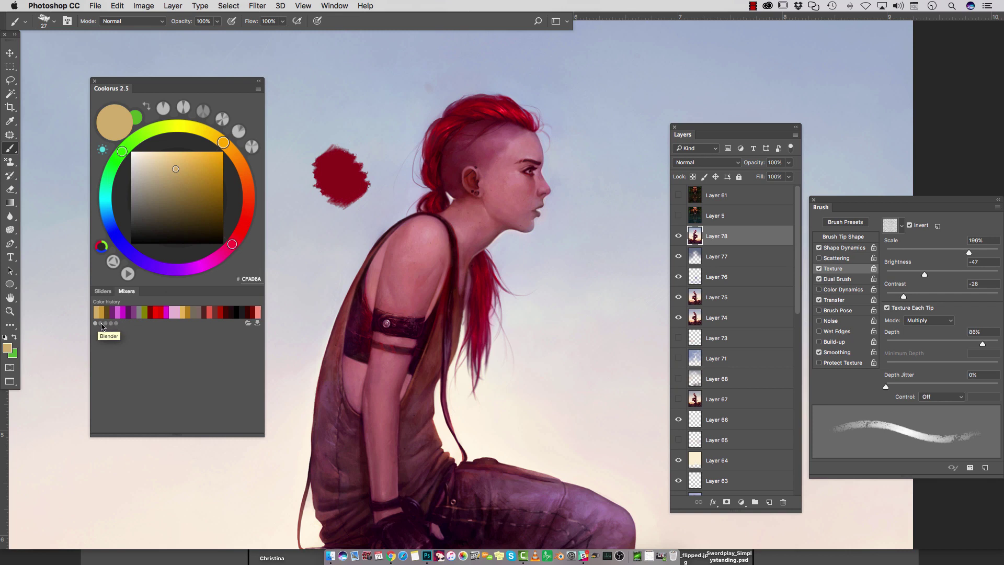
- Add the Blender, Shades & tones, Swatches and Scheme mixer strips below the history
left_click(101, 323)
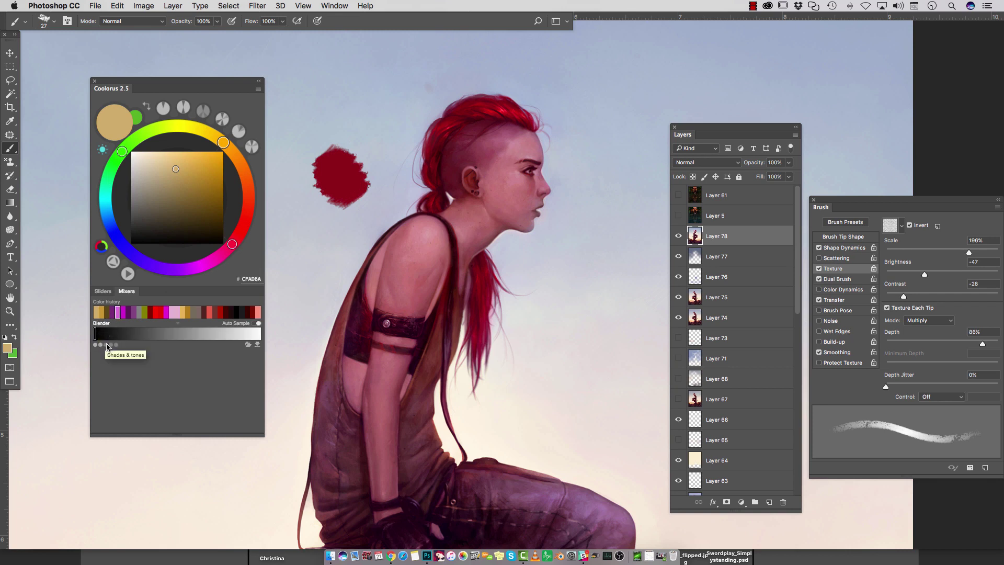
left_click(106, 345)
left_click(112, 366)
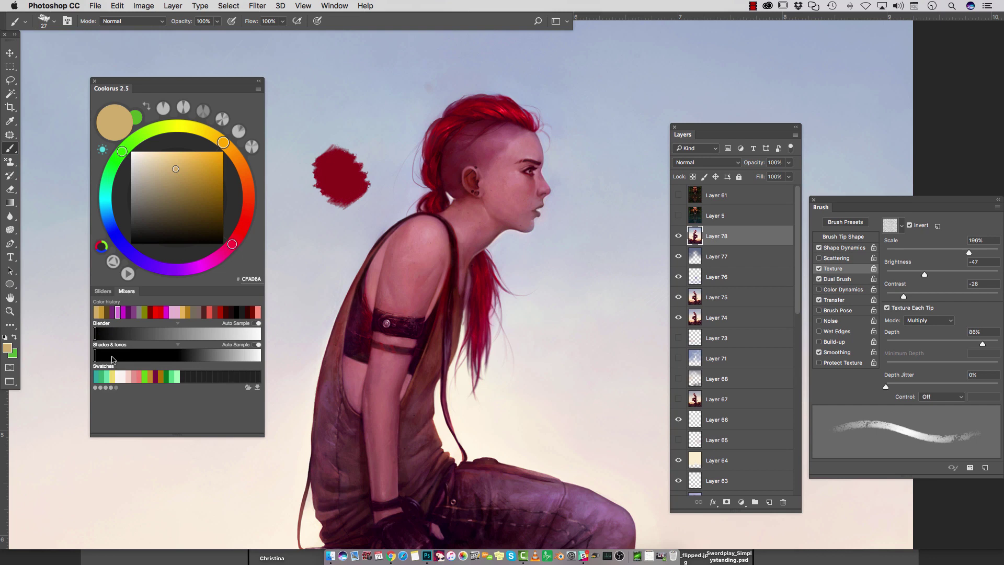
left_click(116, 387)
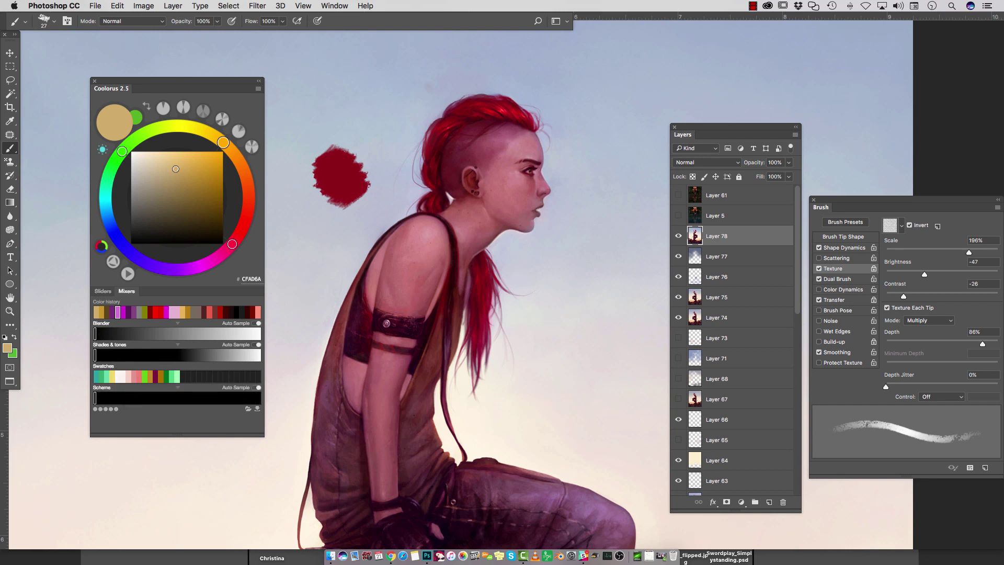
- Pick a dark green from the Blender strip and lighten it to a pale green
left_click(178, 402)
left_click(184, 334)
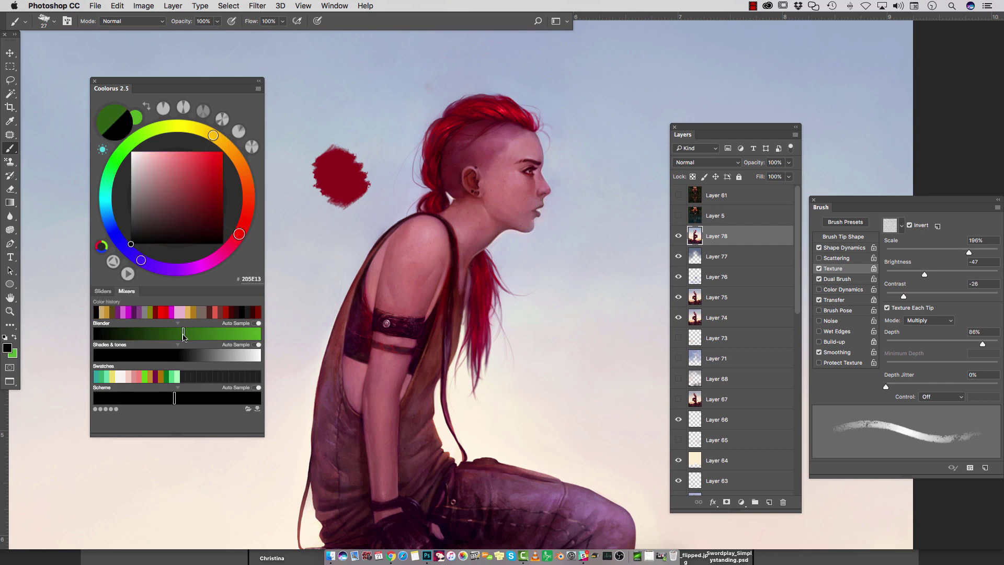
left_click(202, 162)
left_click(175, 193)
left_click(162, 183)
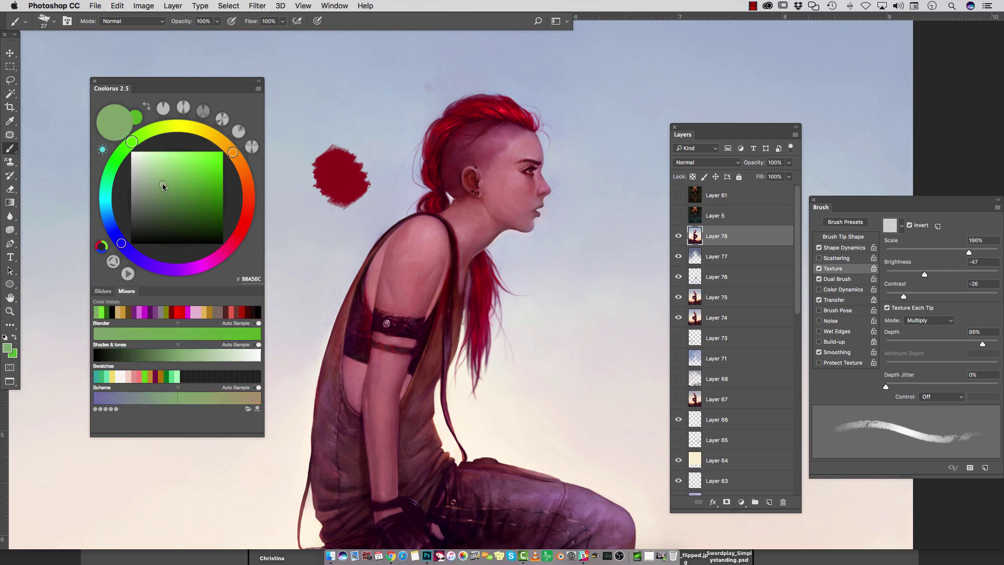
left_click(157, 160)
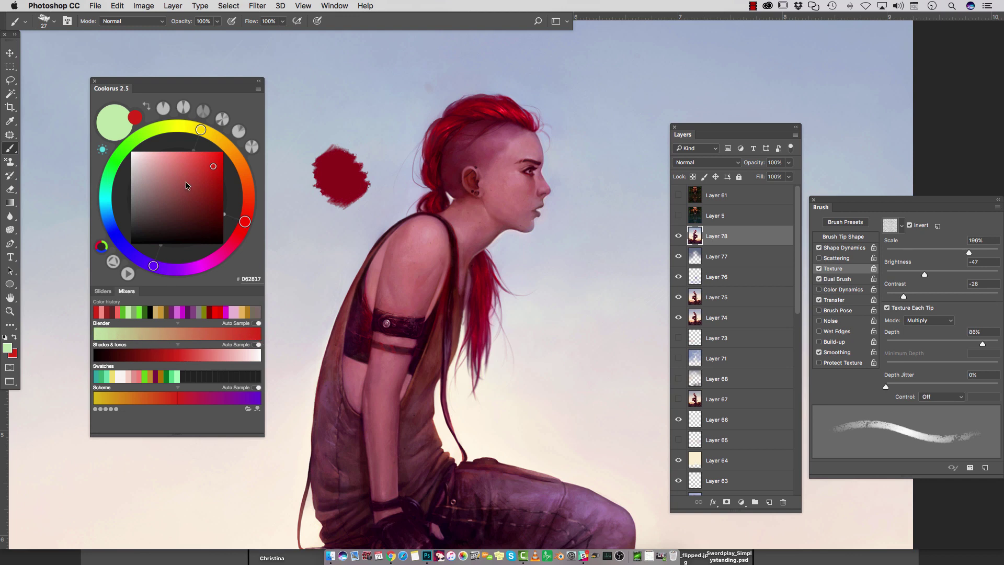
- Recall the light green, pick a medium green, then shift the hue to end on salmon
left_click(118, 122)
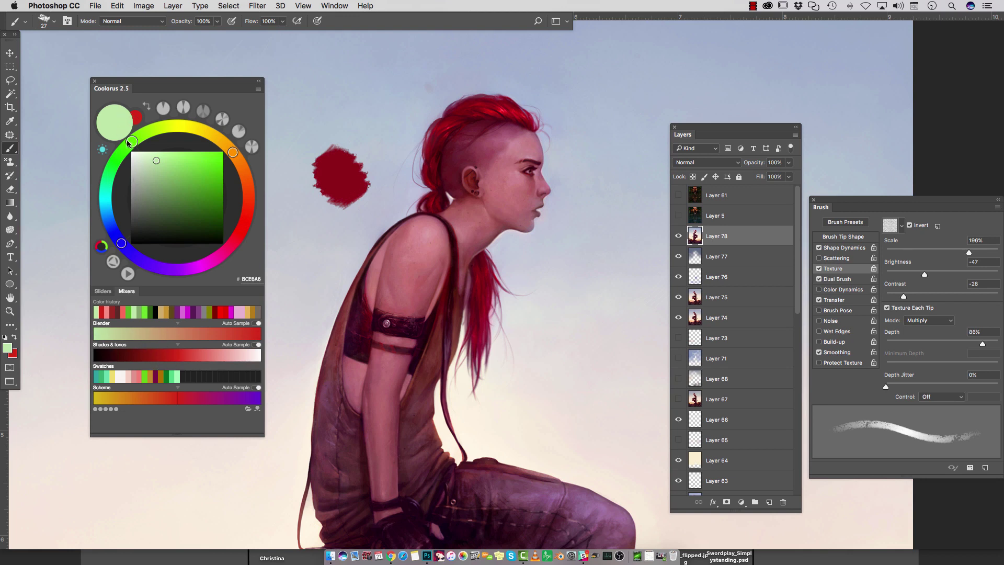
left_click(199, 188)
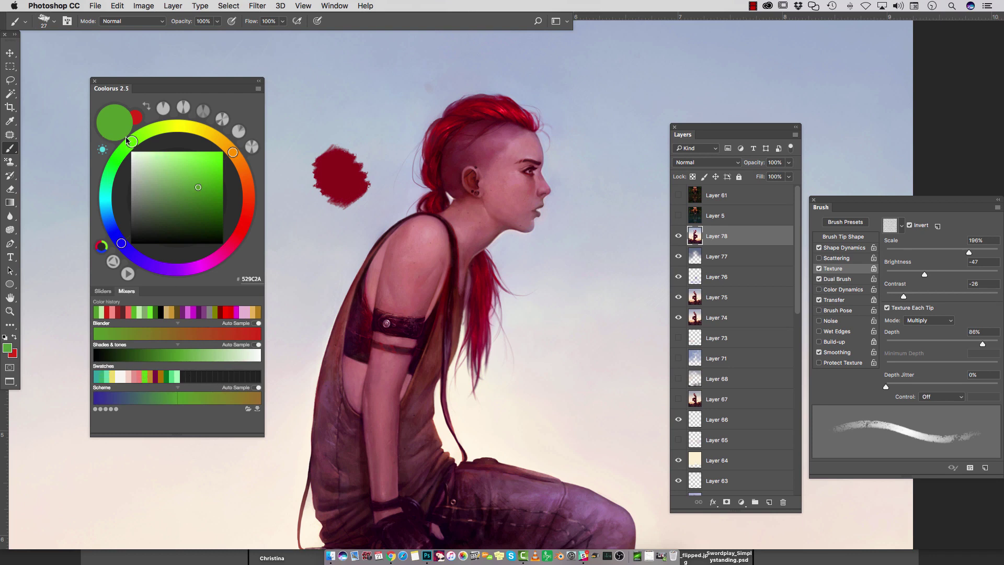
left_click(208, 164)
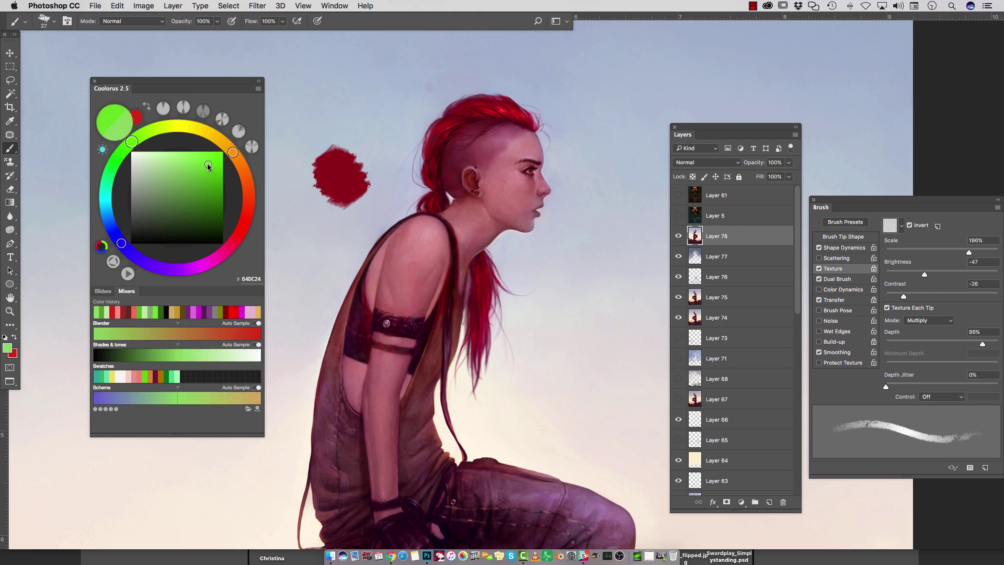
left_click(195, 129)
mouse_move(194, 130)
left_mouse_down()
mouse_move(240, 159)
mouse_move(254, 198)
left_mouse_up()
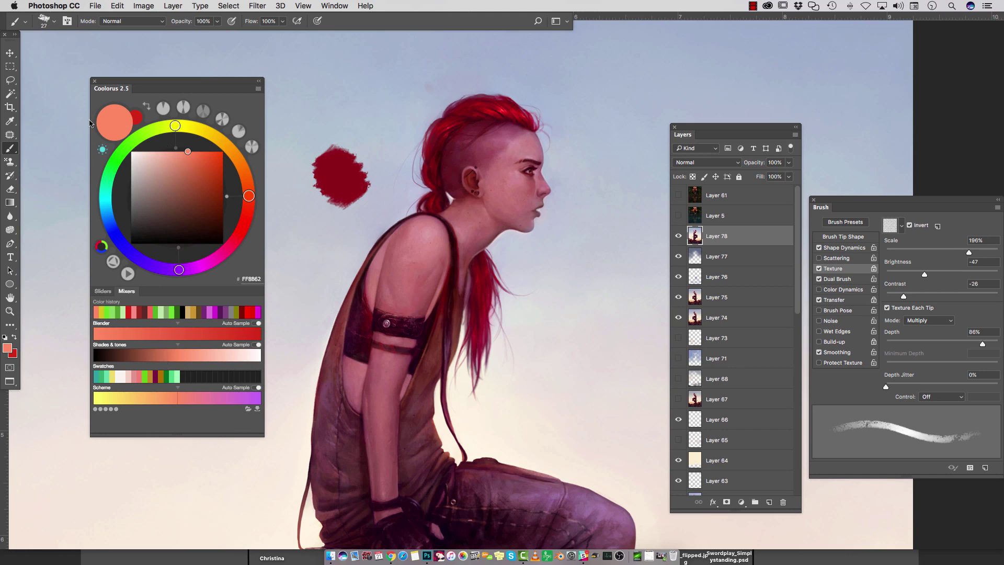
- Save the salmon colour into an empty swatch slot, then pick a saturated blue
left_click_drag(114, 121, 184, 378)
mouse_move(201, 196)
left_mouse_down()
mouse_move(156, 217)
mouse_move(150, 207)
left_mouse_up()
left_click(114, 160)
left_click(115, 239)
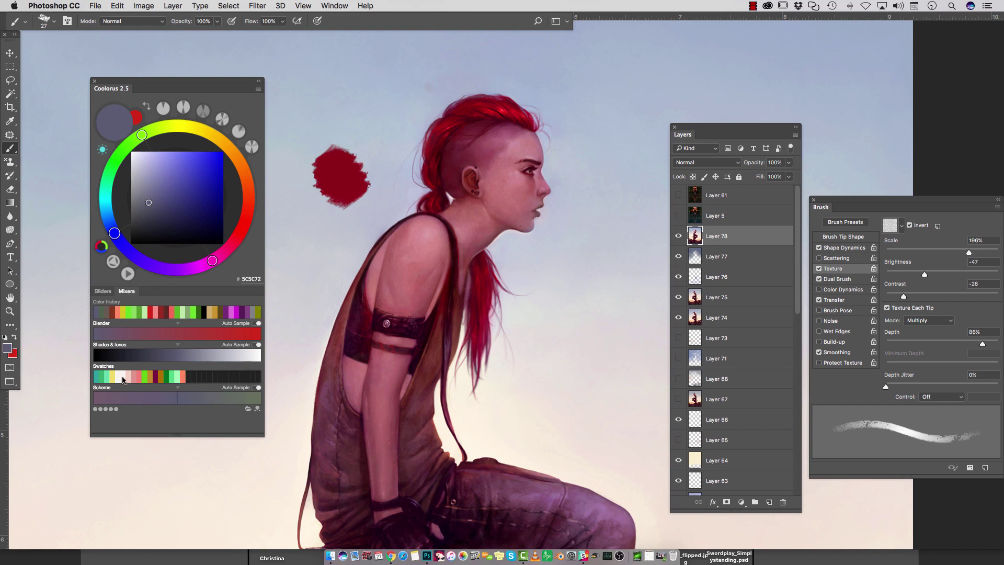
left_click(173, 170)
left_click(200, 163)
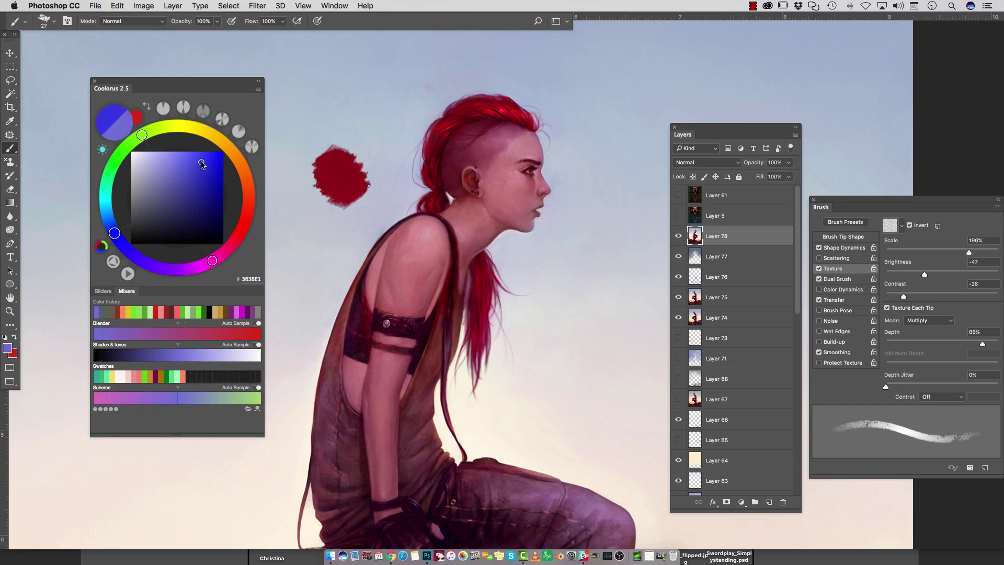
- Switch to red, lighten it to pink, then darken toward dark green #2B3922
left_click(243, 237)
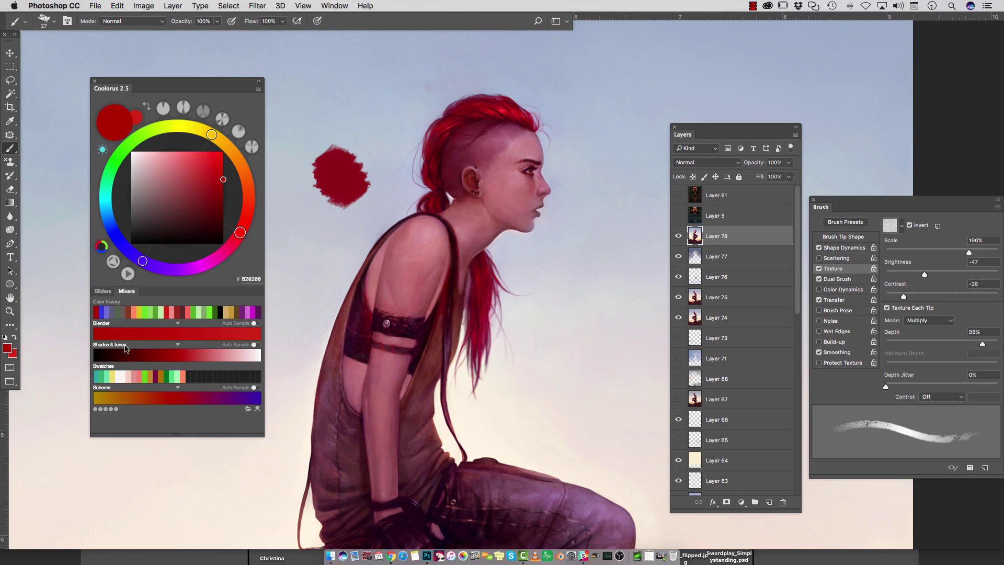
mouse_move(156, 206)
left_mouse_down()
mouse_move(158, 174)
mouse_move(173, 158)
left_mouse_up()
left_click(167, 223)
left_click_drag(105, 167, 99, 191)
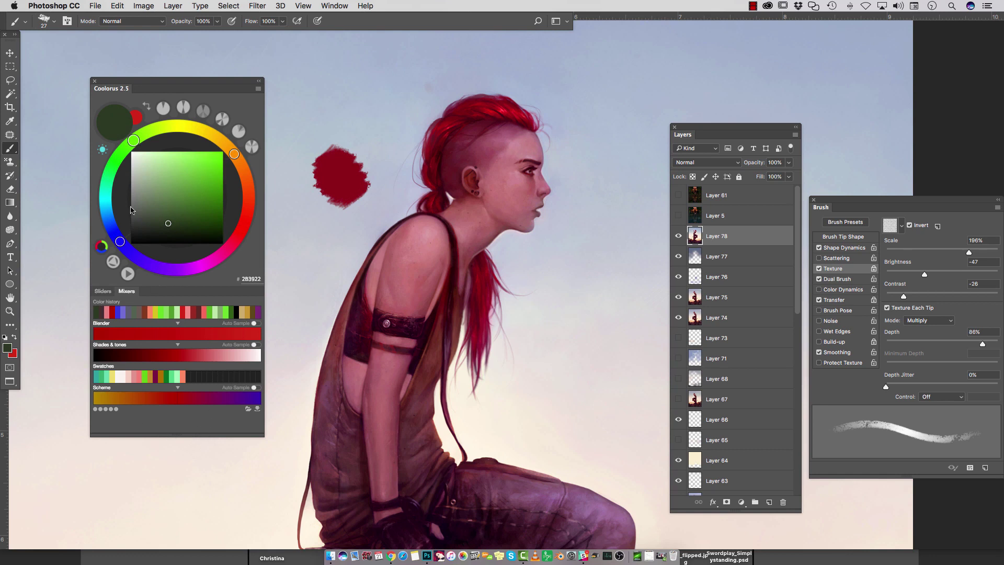